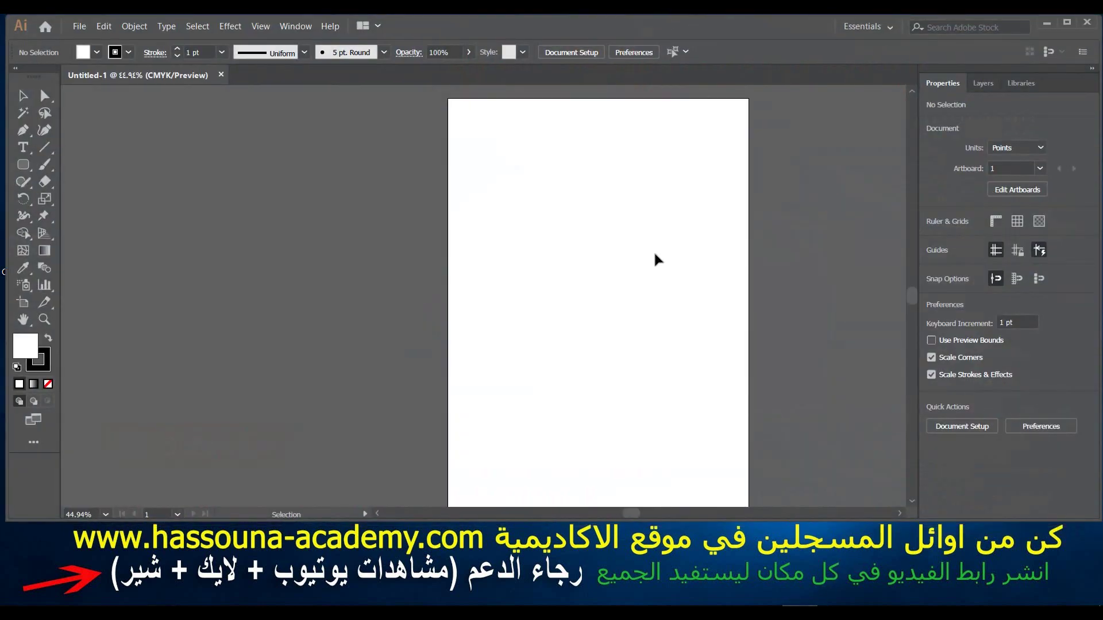
- Pan the view so the blank portrait artboard sits at the window's left edge
{"action": "left_click_drag", "start_coordinate": [656, 258], "coordinate": [321, 254]}
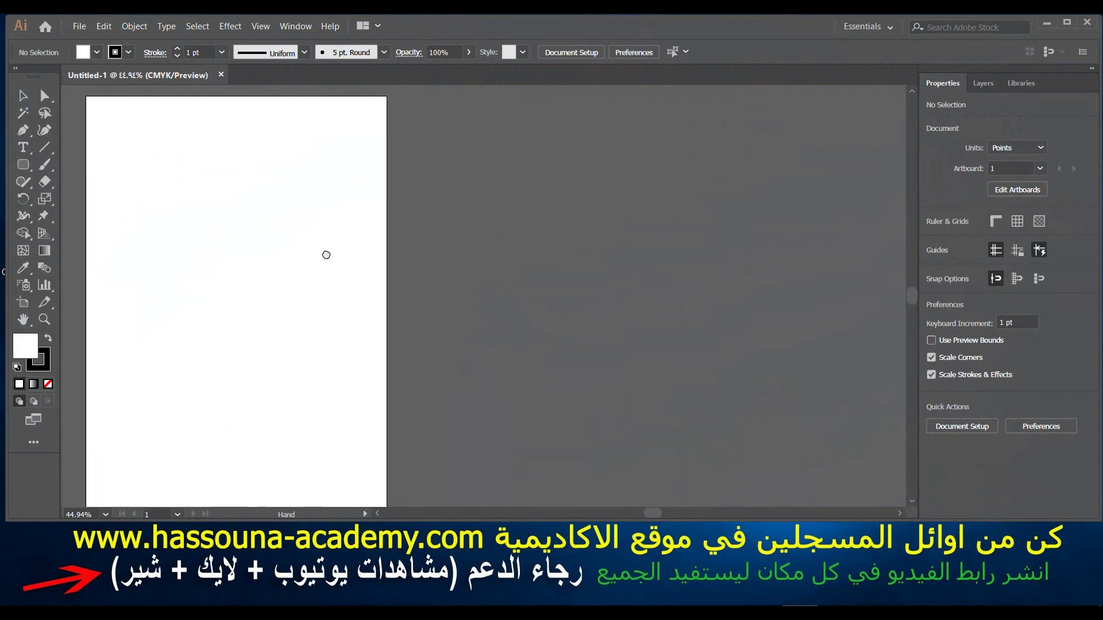
- Stretch the artboard's right edge until it is about 1171 pt wide
{"action": "left_click", "coordinate": [24, 303]}
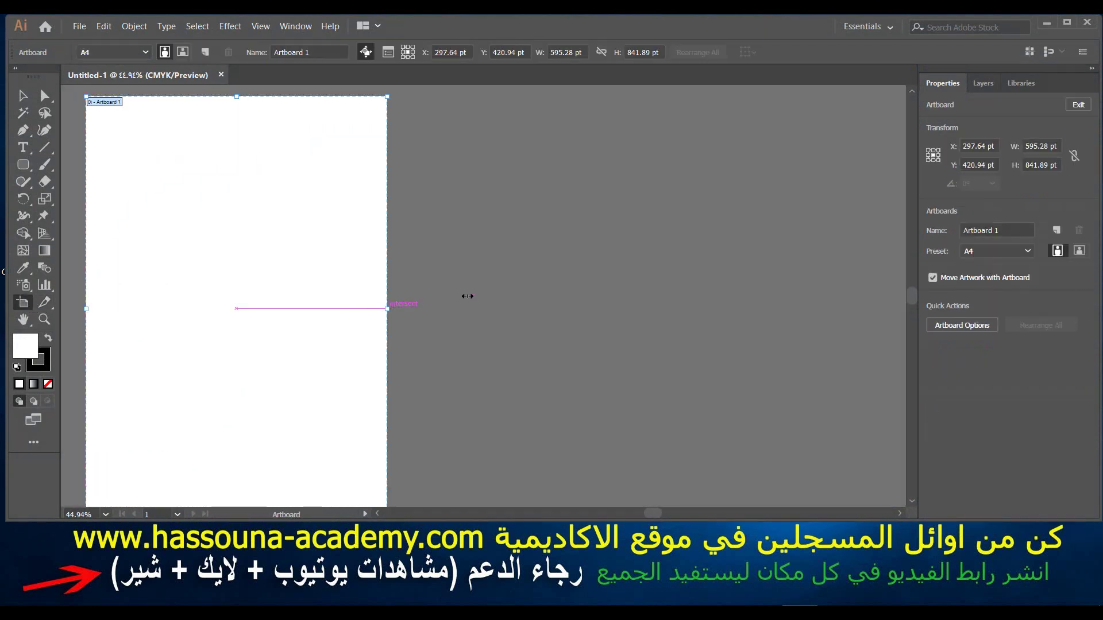
{"action": "left_click_drag", "start_coordinate": [467, 296], "coordinate": [670, 308]}
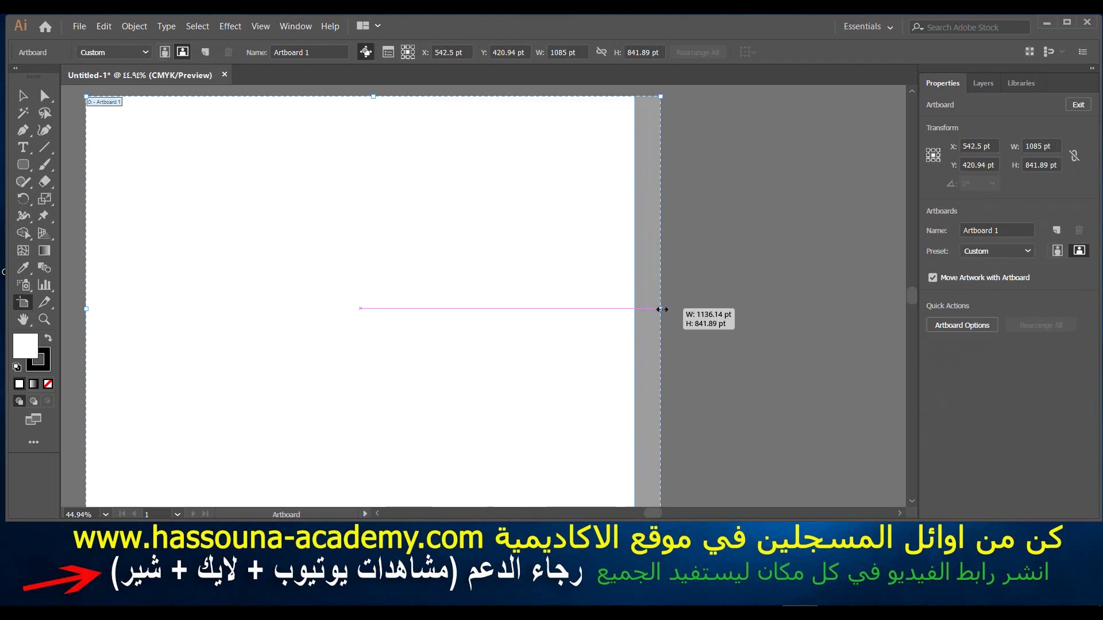
{"action": "left_click", "coordinate": [282, 32]}
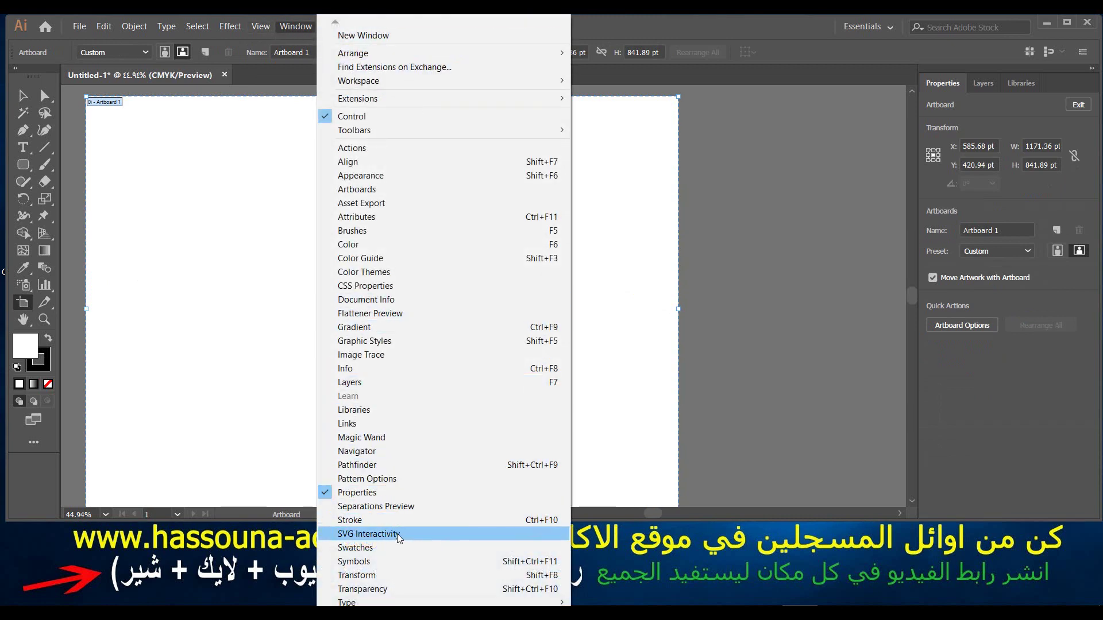
- Open Swatches and the Basic Graphics_Dots pattern library, placed side by side
{"action": "left_click", "coordinate": [381, 549]}
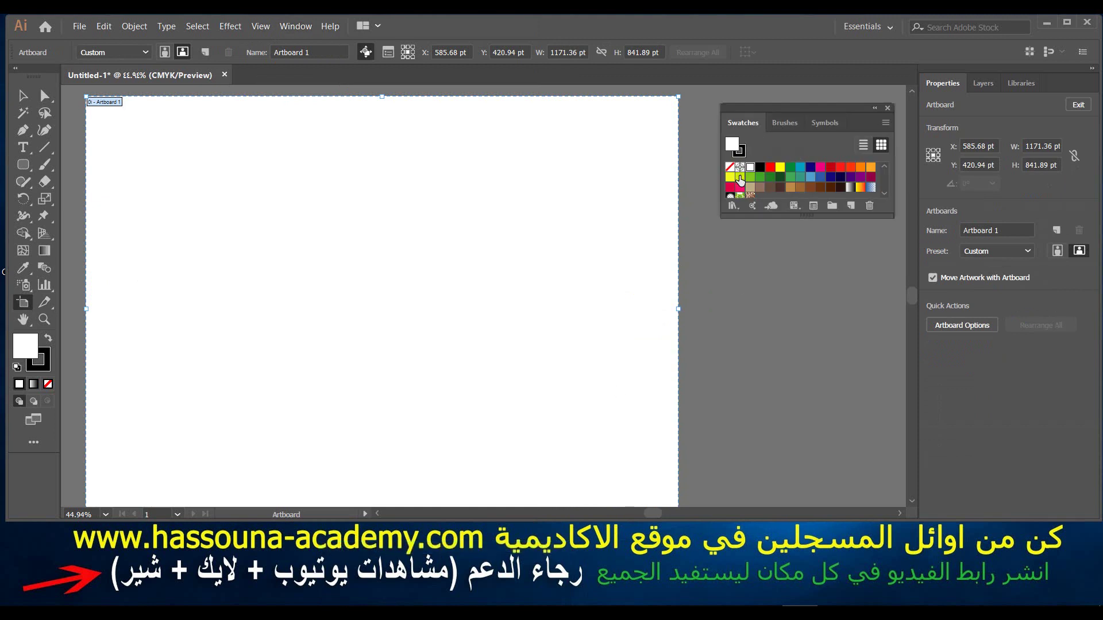
{"action": "left_click", "coordinate": [733, 207]}
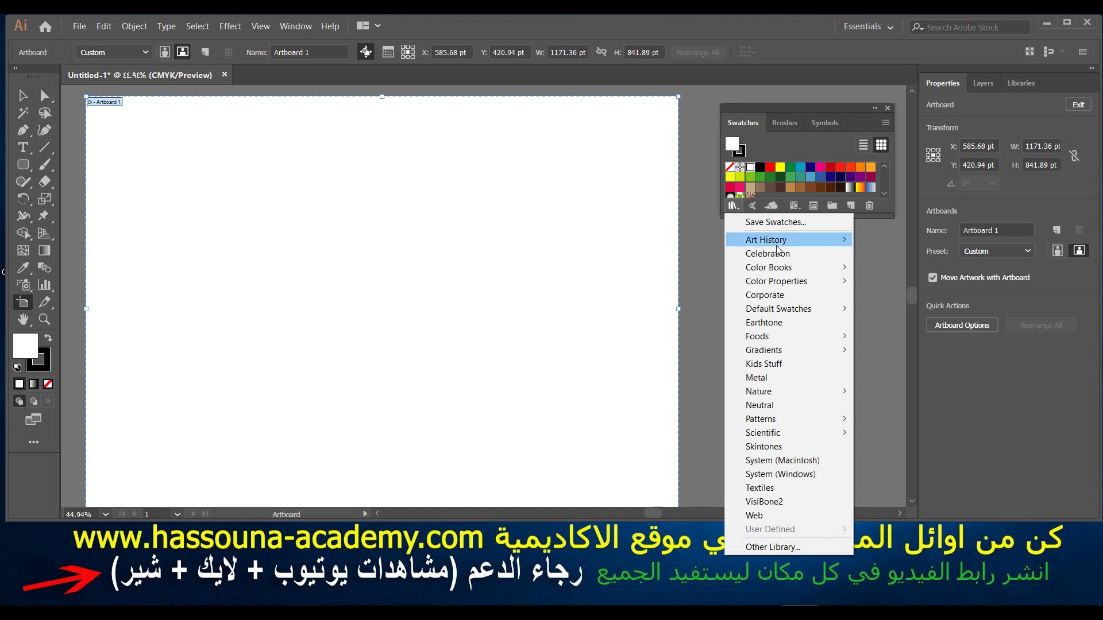
{"action": "mouse_move", "coordinate": [776, 418]}
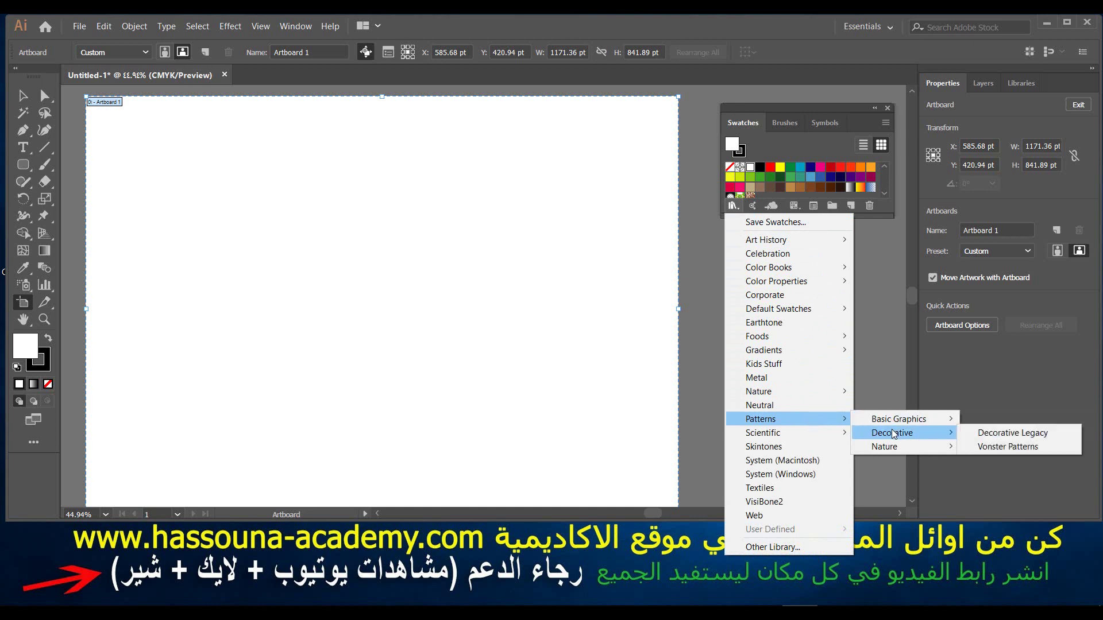
{"action": "mouse_move", "coordinate": [899, 419]}
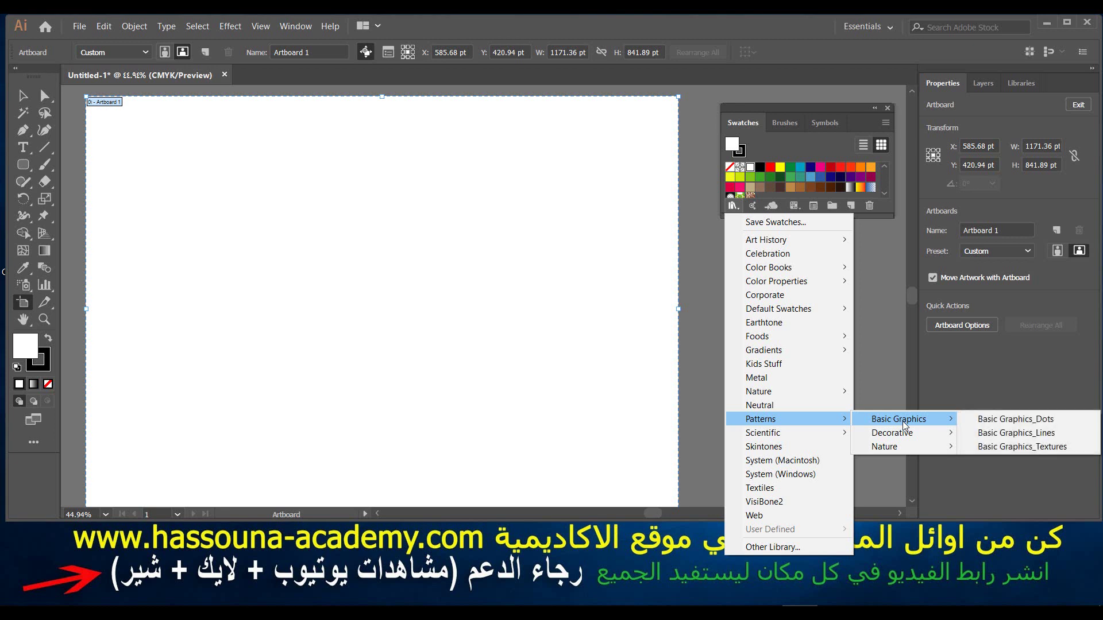
{"action": "left_click", "coordinate": [970, 419]}
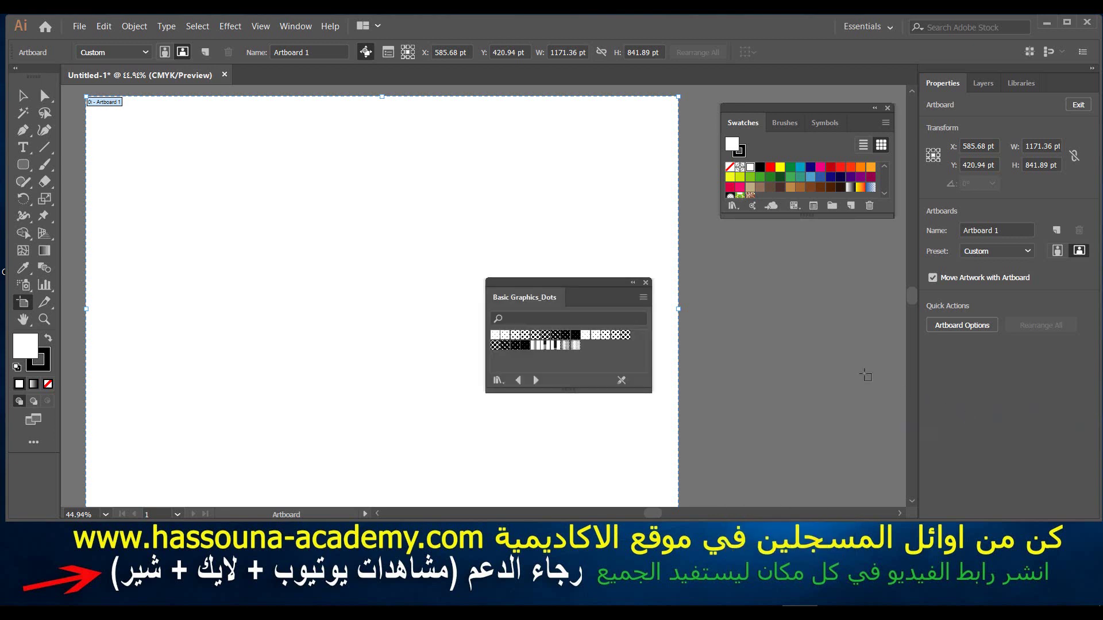
{"action": "left_click_drag", "start_coordinate": [602, 278], "coordinate": [822, 245]}
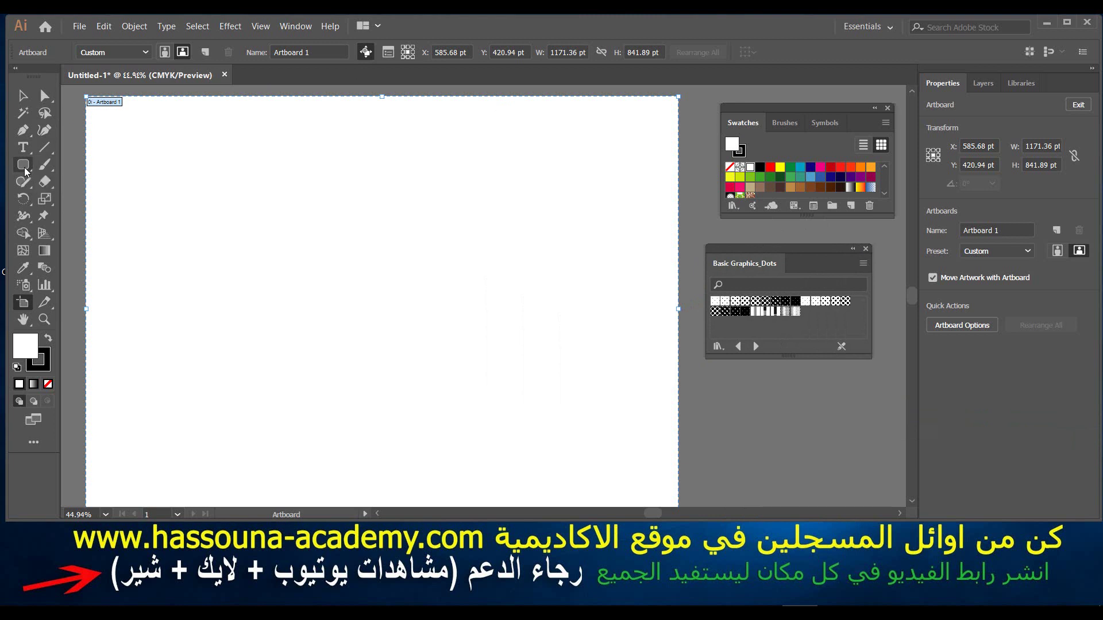
- Draw a top-left rounded rectangle and fill it with a light dot pattern
{"action": "left_click", "coordinate": [24, 165]}
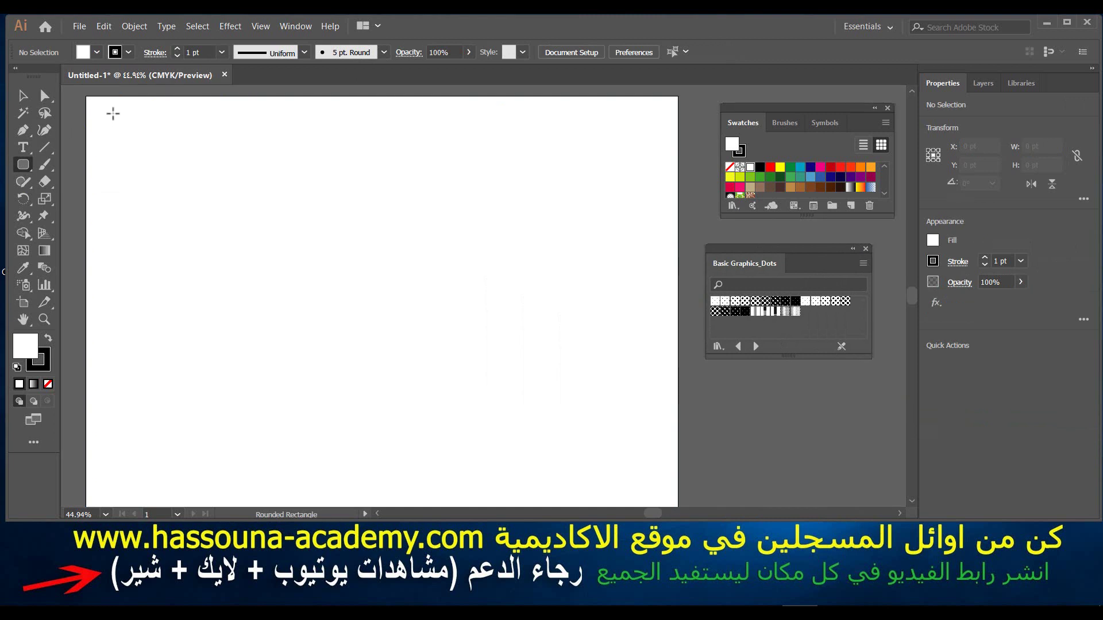
{"action": "mouse_move", "coordinate": [112, 114]}
{"action": "left_mouse_down"}
{"action": "mouse_move", "coordinate": [225, 185]}
{"action": "mouse_move", "coordinate": [208, 189]}
{"action": "left_mouse_up"}
{"action": "left_click", "coordinate": [768, 304]}
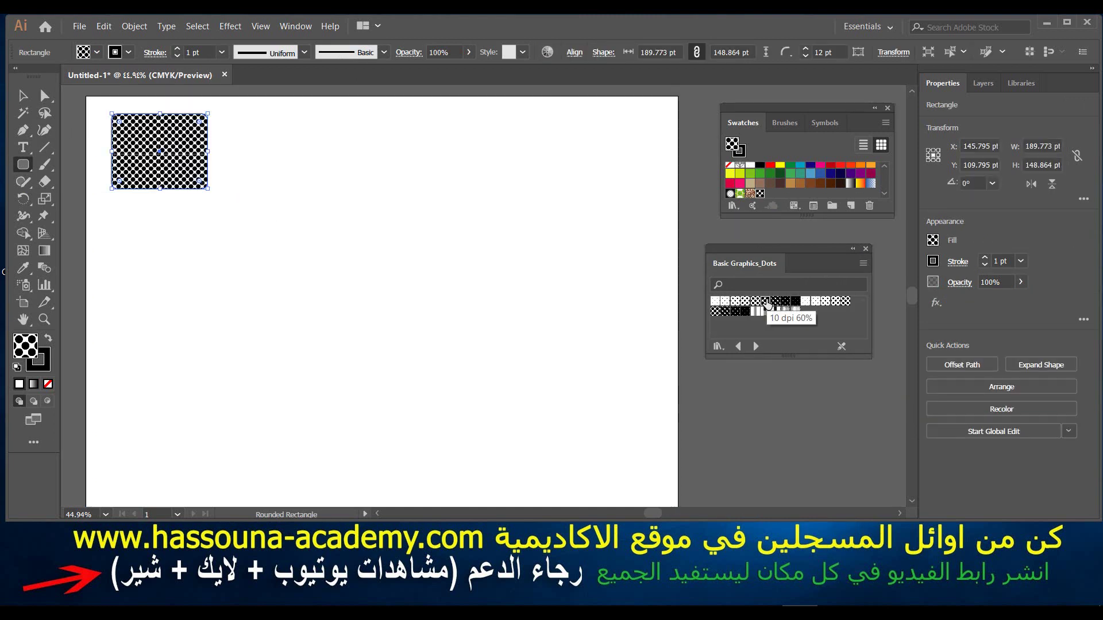
{"action": "left_click", "coordinate": [775, 301]}
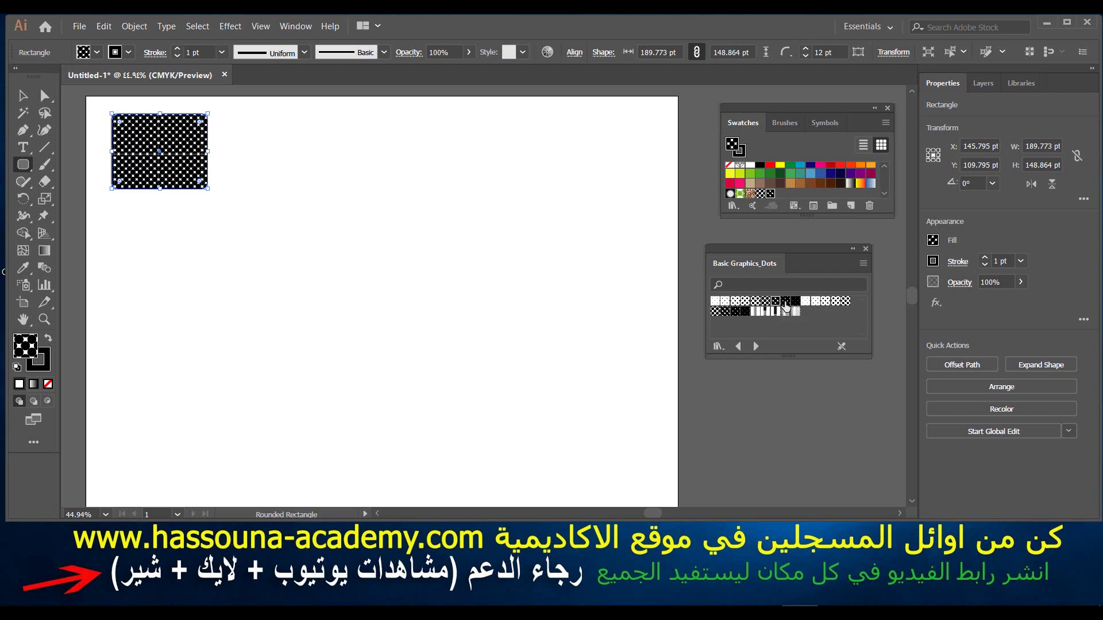
{"action": "left_click", "coordinate": [785, 302]}
{"action": "left_click", "coordinate": [773, 301]}
{"action": "left_click", "coordinate": [745, 302]}
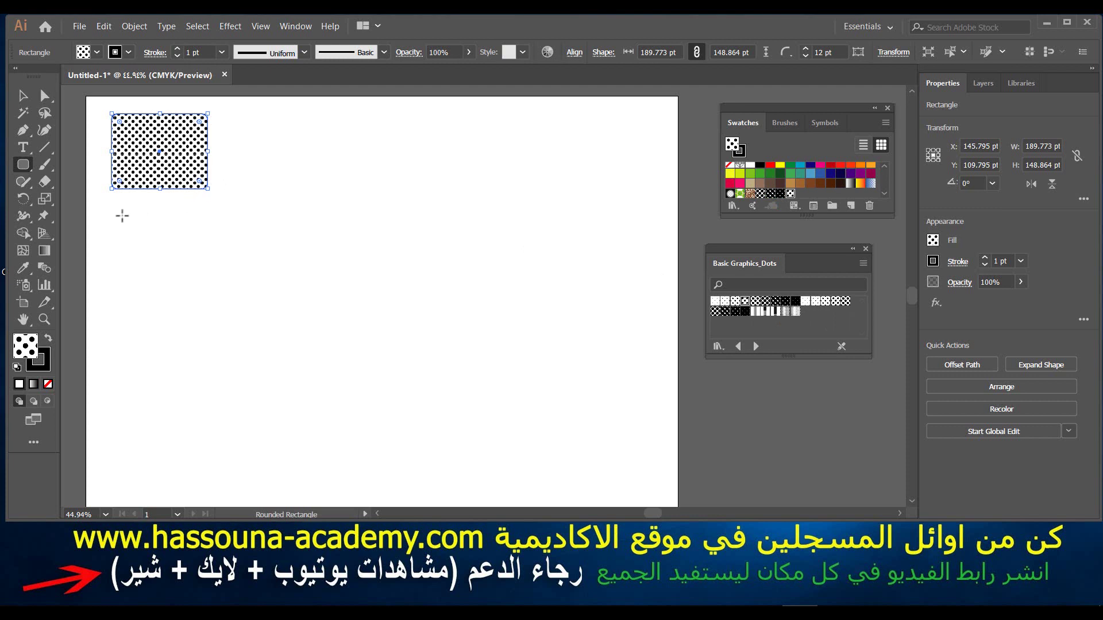
- Add a dense-dot rounded rectangle below it and a wide rectangle to its right
{"action": "left_click_drag", "start_coordinate": [107, 205], "coordinate": [171, 263]}
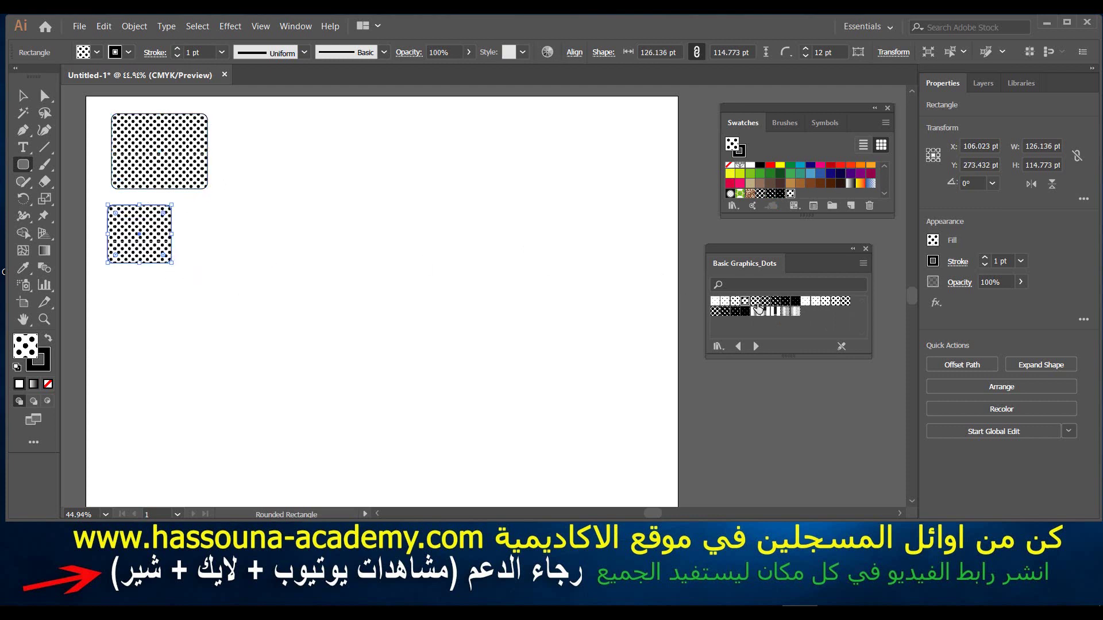
{"action": "left_click", "coordinate": [775, 301]}
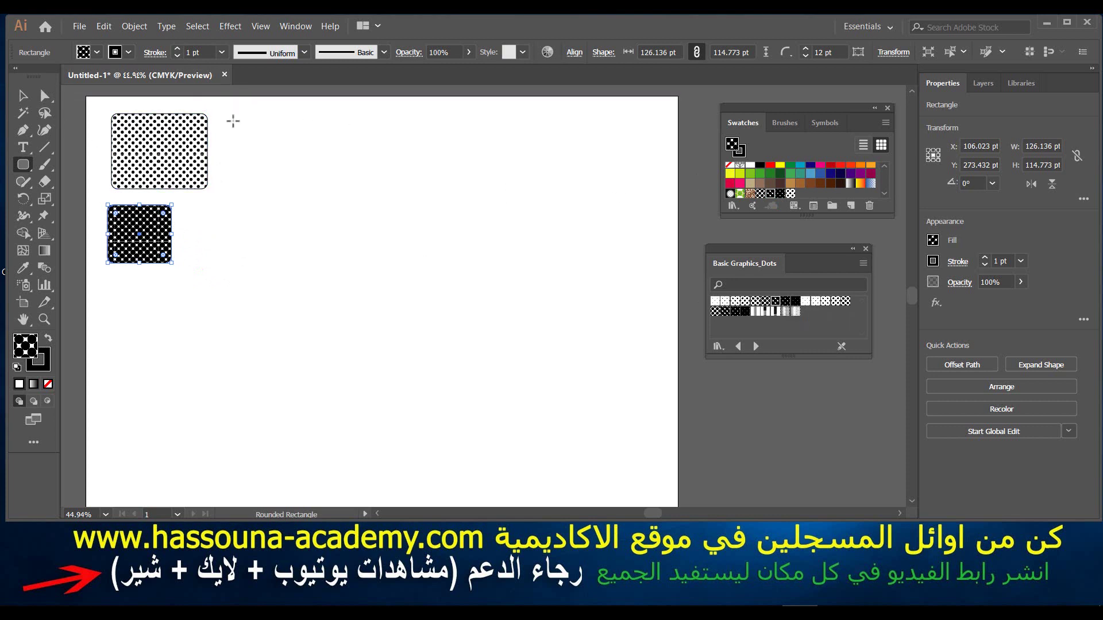
{"action": "mouse_move", "coordinate": [234, 121]}
{"action": "left_mouse_down"}
{"action": "mouse_move", "coordinate": [316, 203]}
{"action": "mouse_move", "coordinate": [426, 188]}
{"action": "left_mouse_up"}
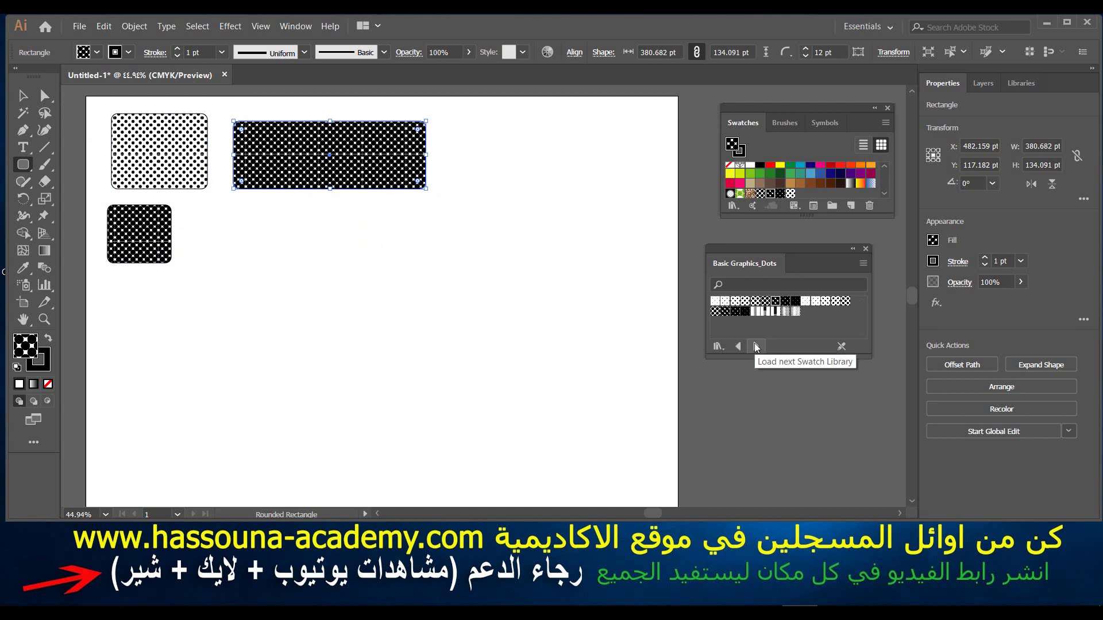
- Try Lines, Textures and Decorative Legacy fills, settling on the multicolour diamond pattern
{"action": "left_click", "coordinate": [754, 343]}
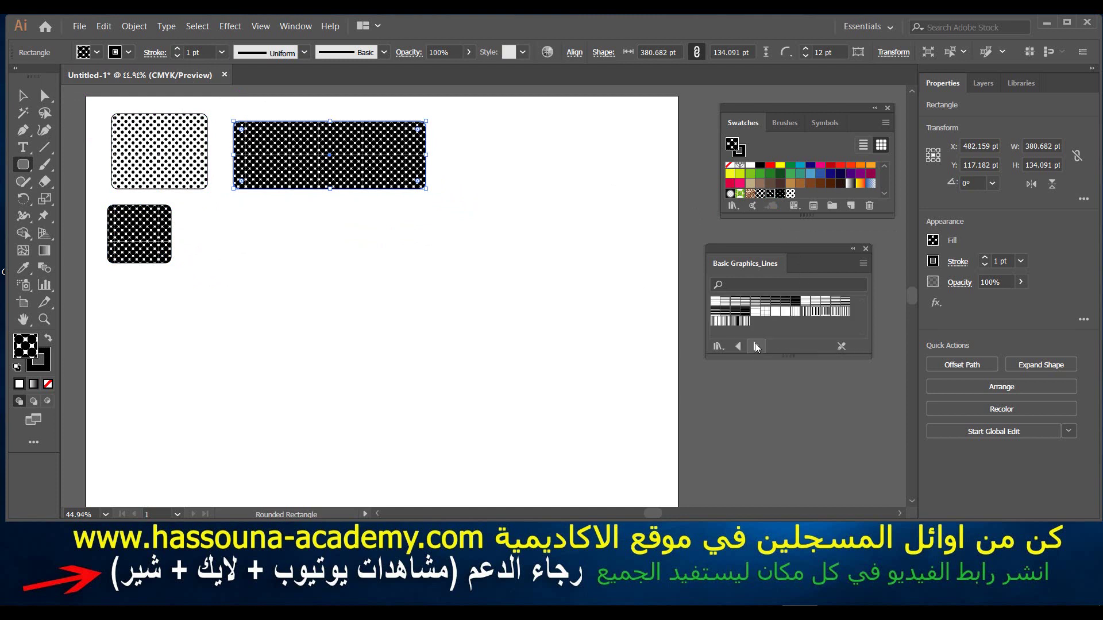
{"action": "left_click", "coordinate": [796, 302]}
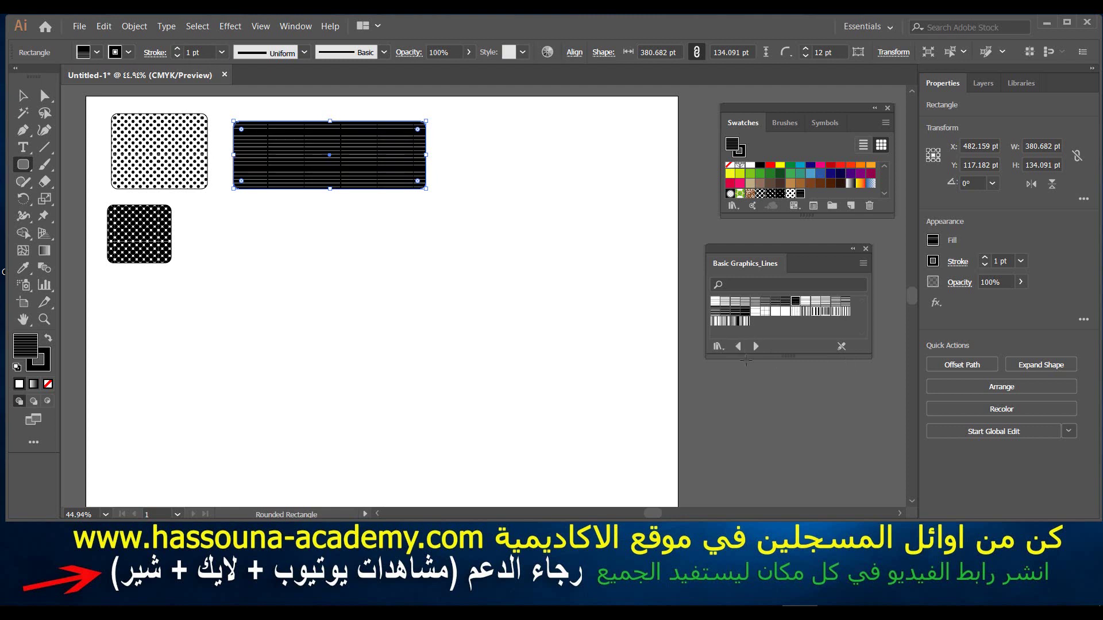
{"action": "left_click", "coordinate": [756, 350]}
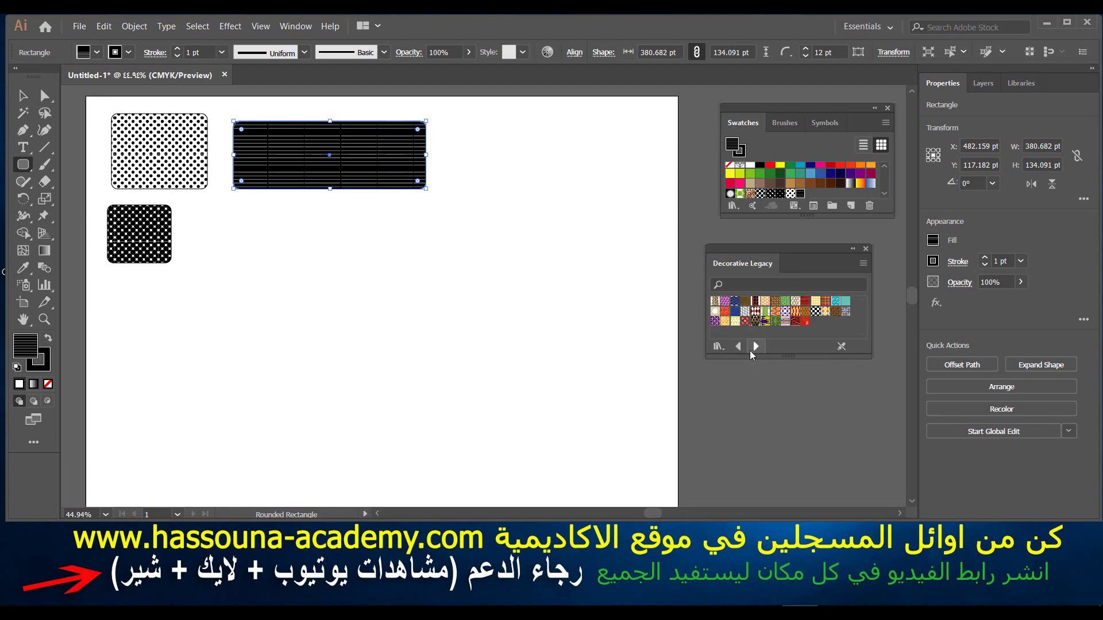
{"action": "left_click", "coordinate": [739, 347]}
{"action": "left_click", "coordinate": [747, 305]}
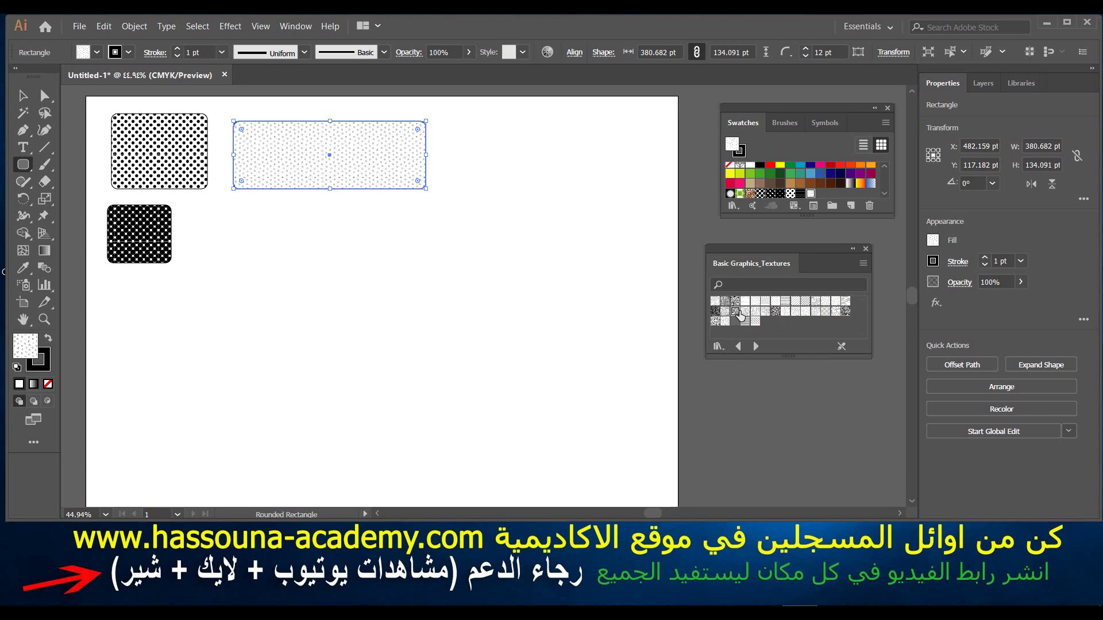
{"action": "left_click", "coordinate": [735, 301]}
{"action": "left_click", "coordinate": [736, 322]}
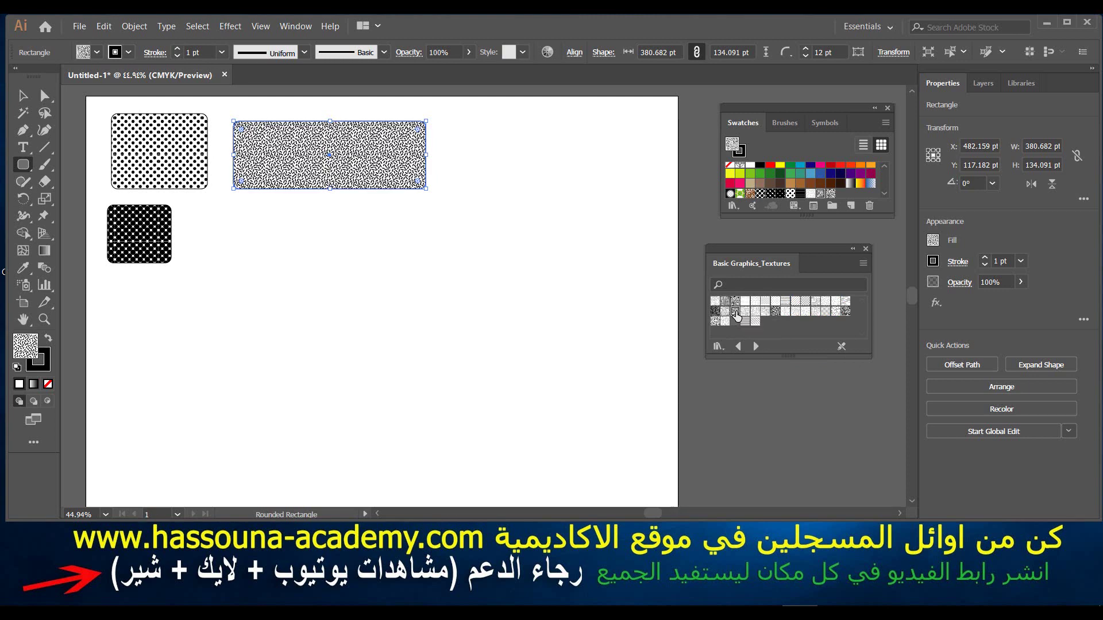
{"action": "left_click", "coordinate": [756, 346]}
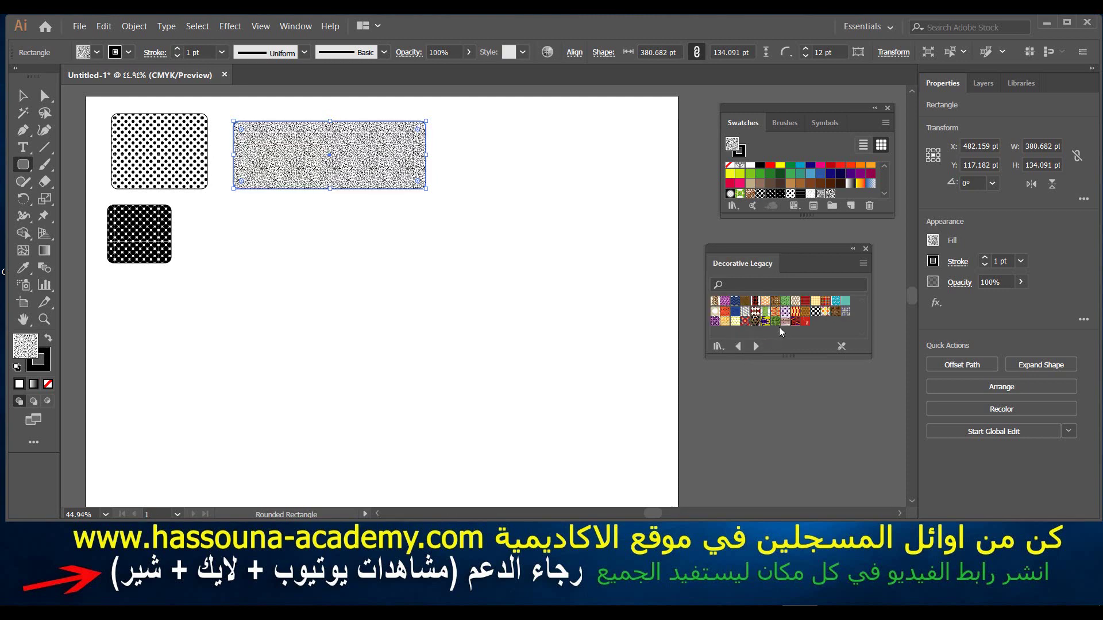
{"action": "left_click", "coordinate": [785, 313]}
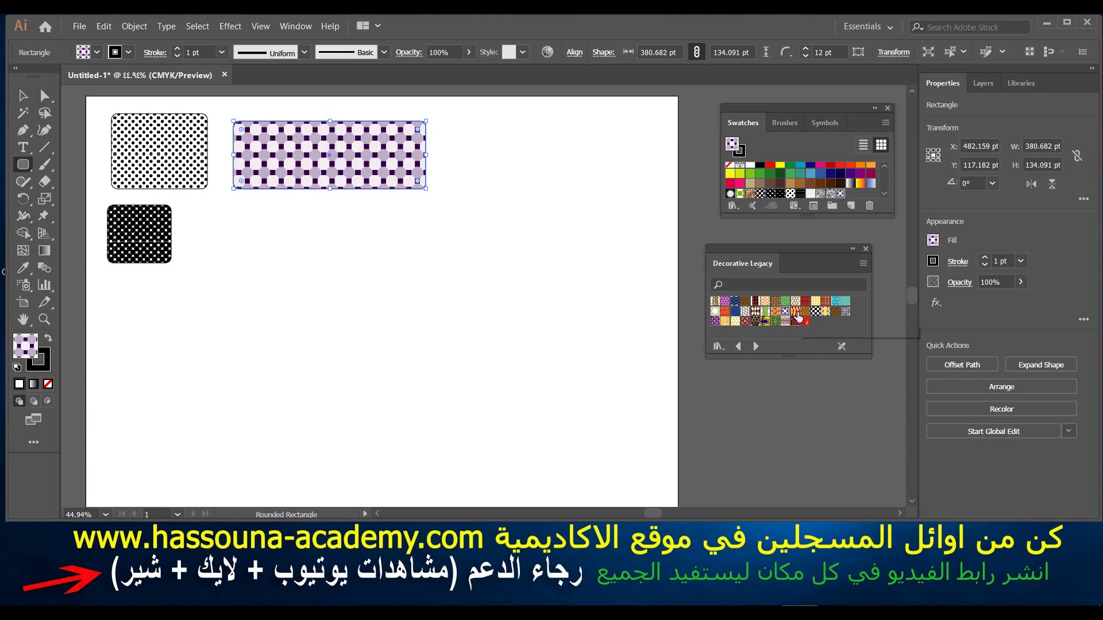
{"action": "left_click", "coordinate": [797, 314]}
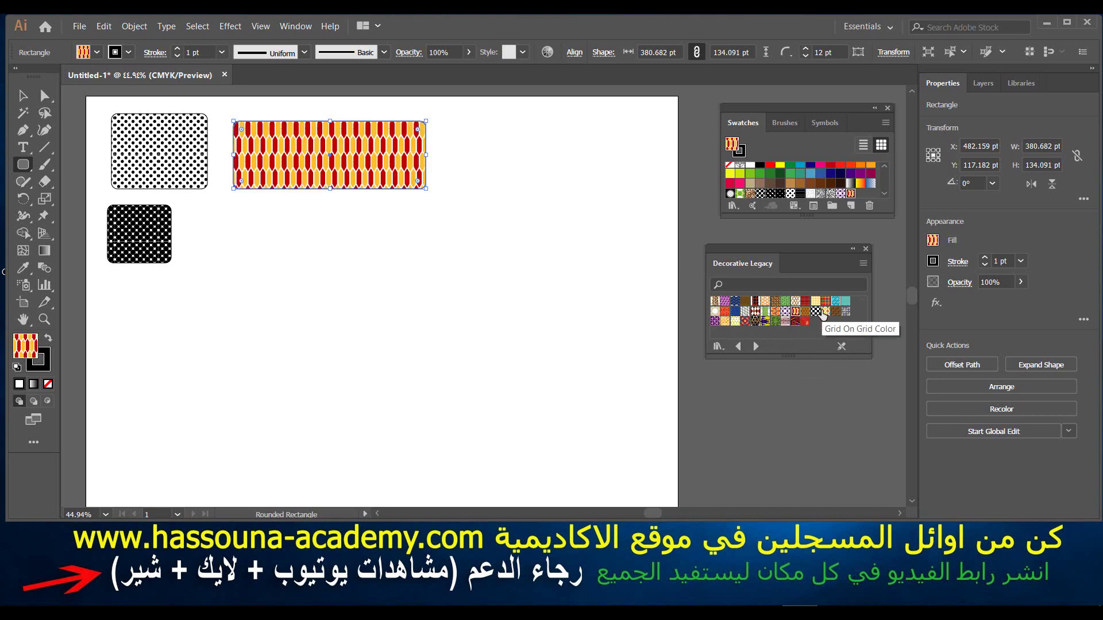
{"action": "left_click", "coordinate": [824, 314]}
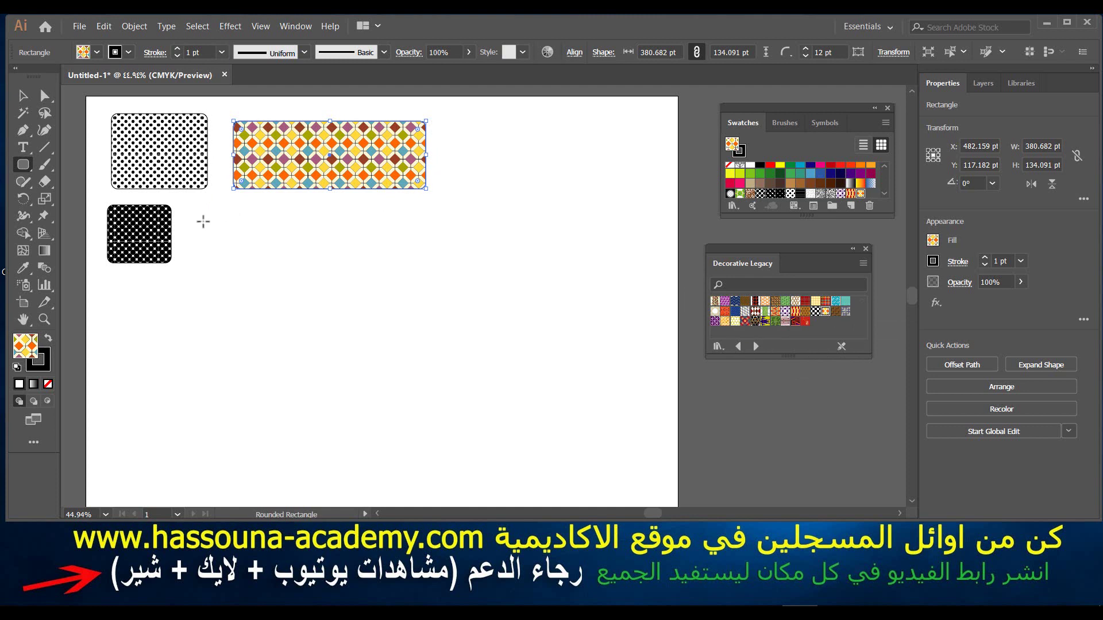
- Add three rounded rectangles filled with red spiral, teal wave and grey maze patterns
{"action": "left_click_drag", "start_coordinate": [196, 209], "coordinate": [342, 270]}
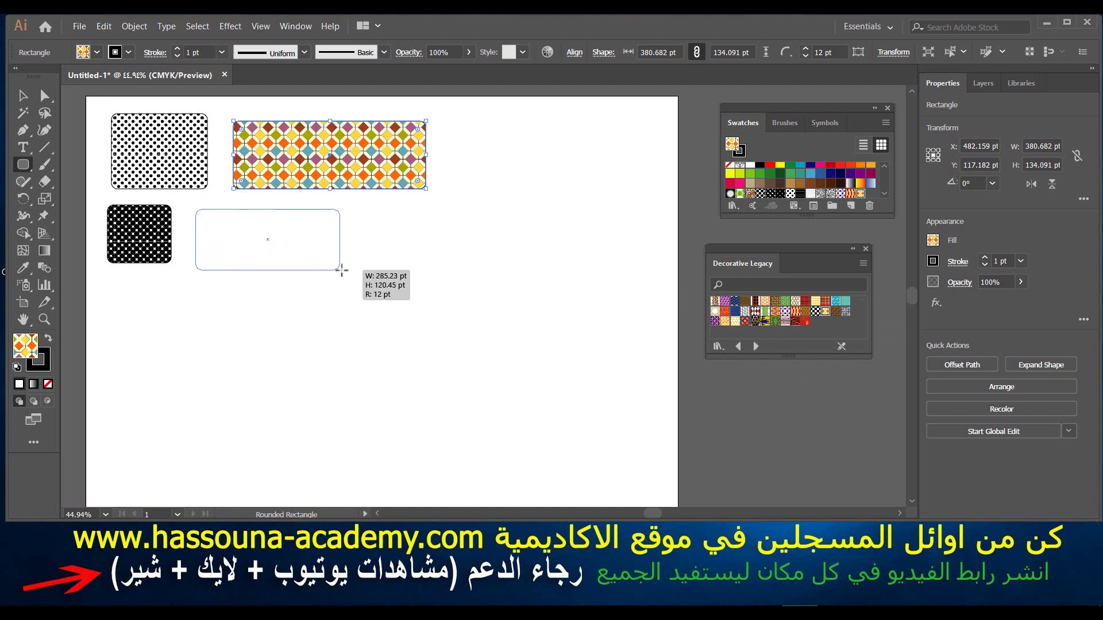
{"action": "left_click", "coordinate": [797, 322]}
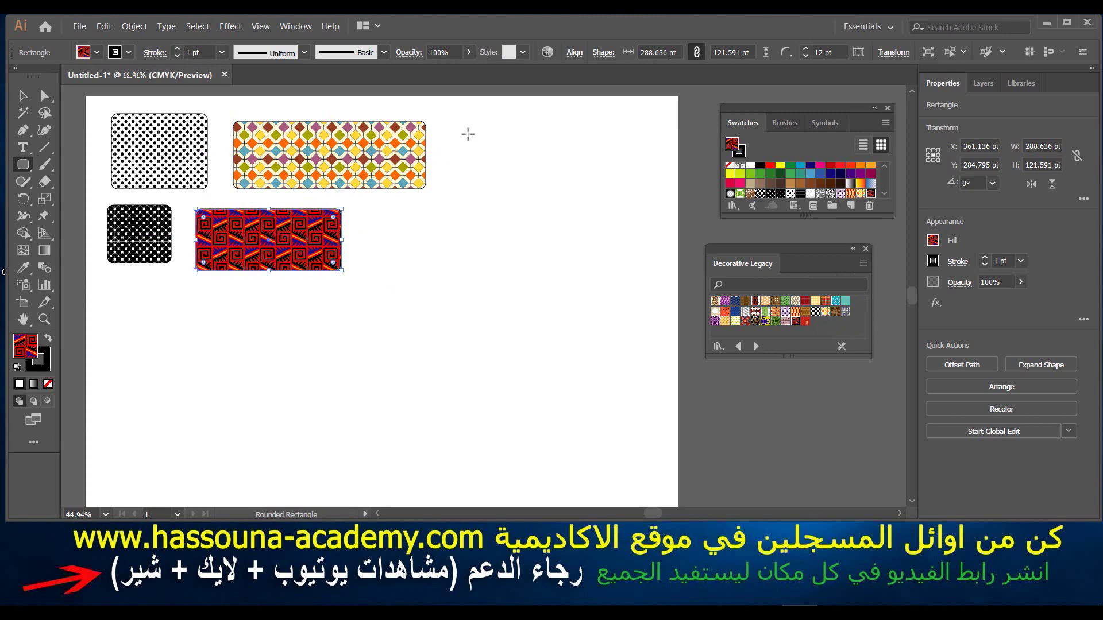
{"action": "left_click_drag", "start_coordinate": [461, 126], "coordinate": [592, 198]}
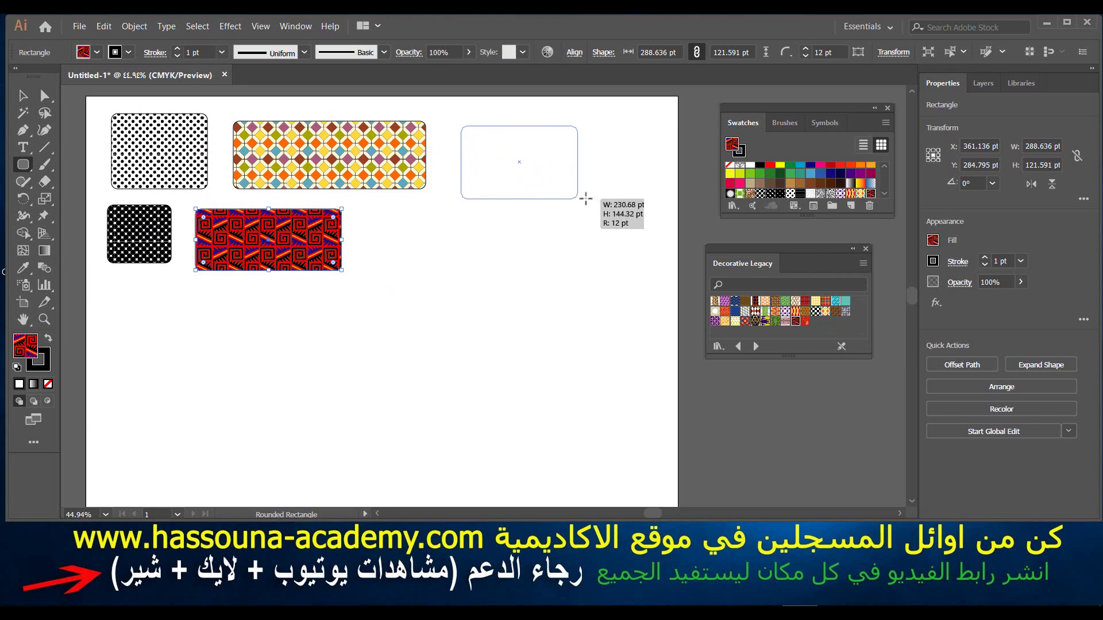
{"action": "left_click", "coordinate": [836, 302]}
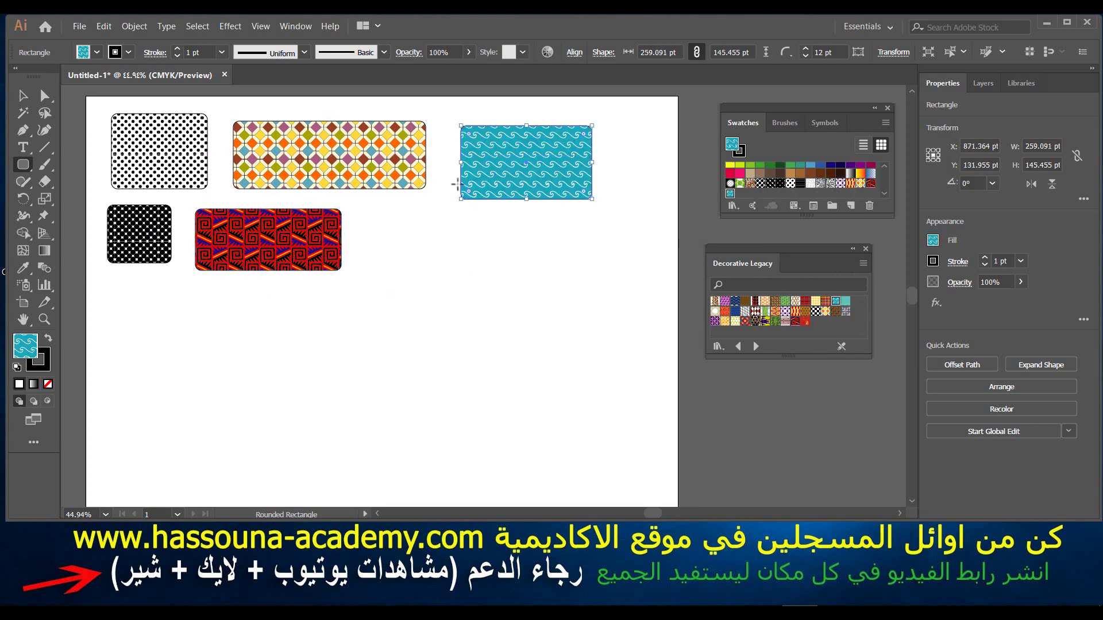
{"action": "left_click_drag", "start_coordinate": [620, 128], "coordinate": [664, 200]}
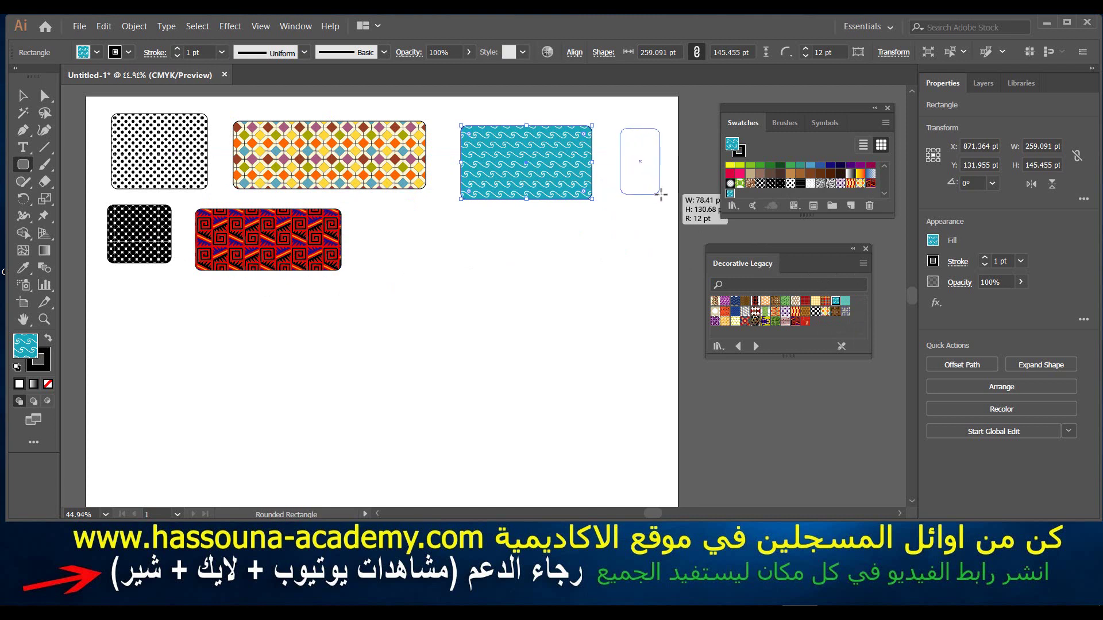
{"action": "left_click", "coordinate": [845, 311]}
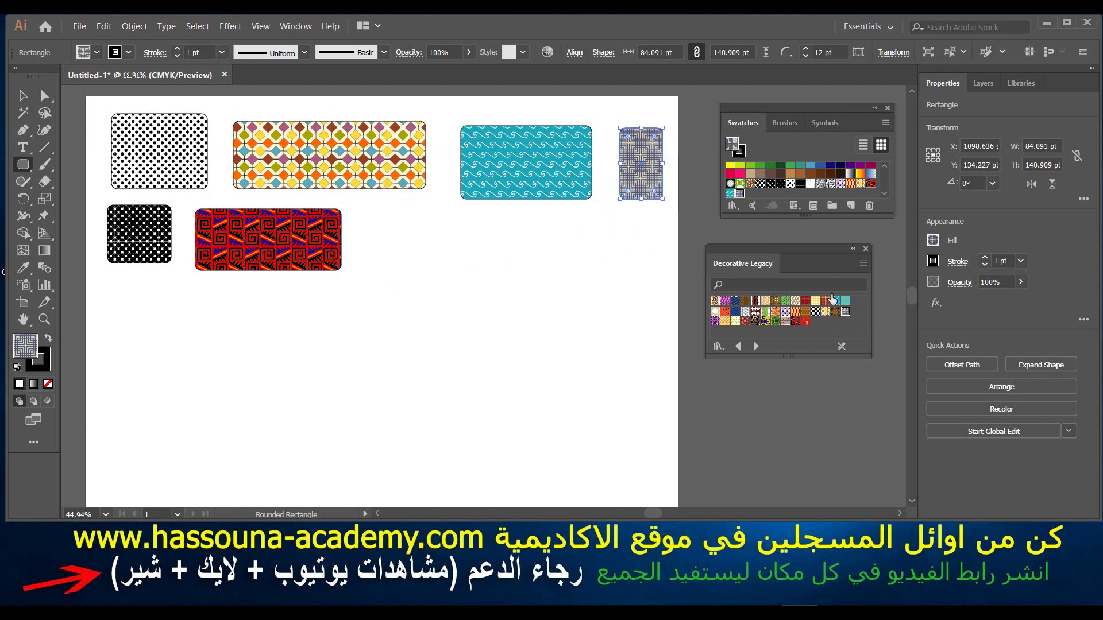
- Add a honeycomb-filled rectangle in the second row and a brown-weave star beside it
{"action": "left_click_drag", "start_coordinate": [367, 209], "coordinate": [523, 276]}
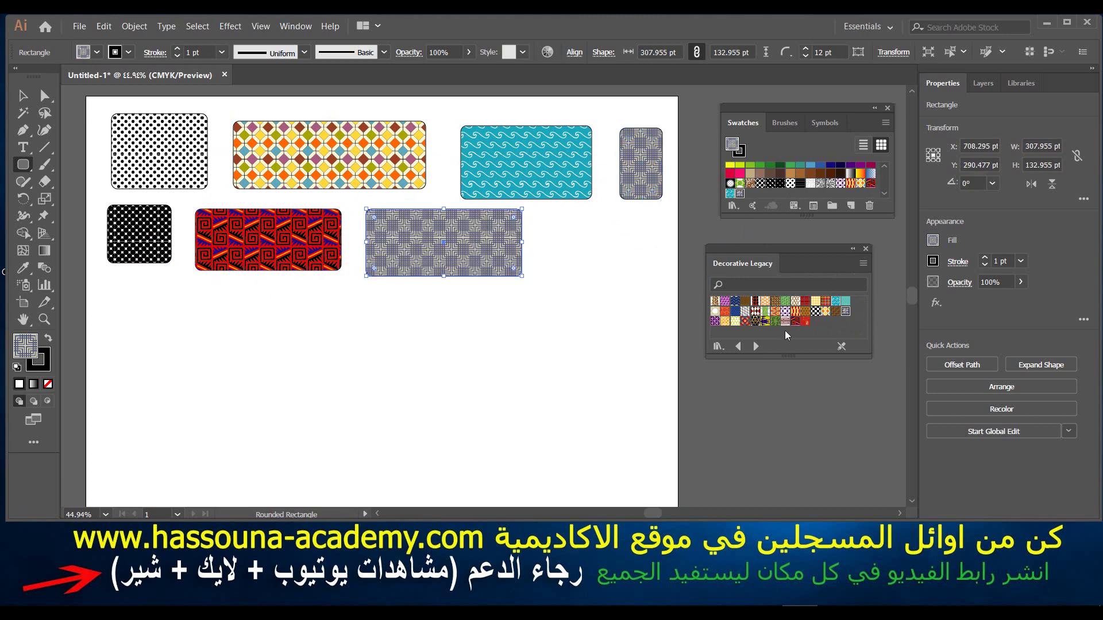
{"action": "left_click", "coordinate": [796, 313]}
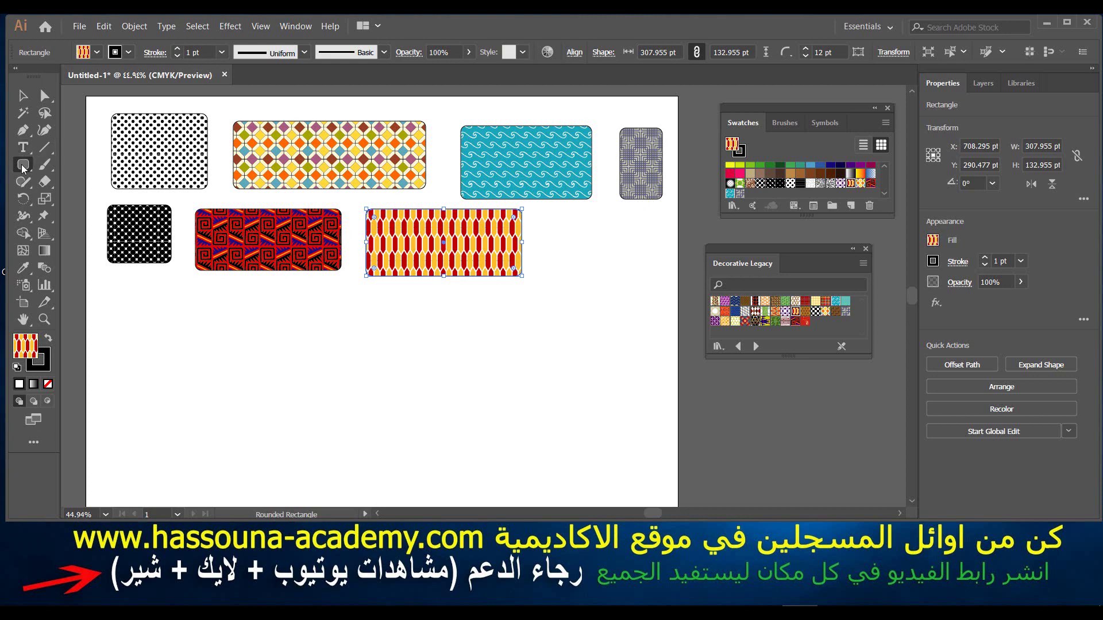
{"action": "left_click_drag", "start_coordinate": [23, 167], "coordinate": [64, 194]}
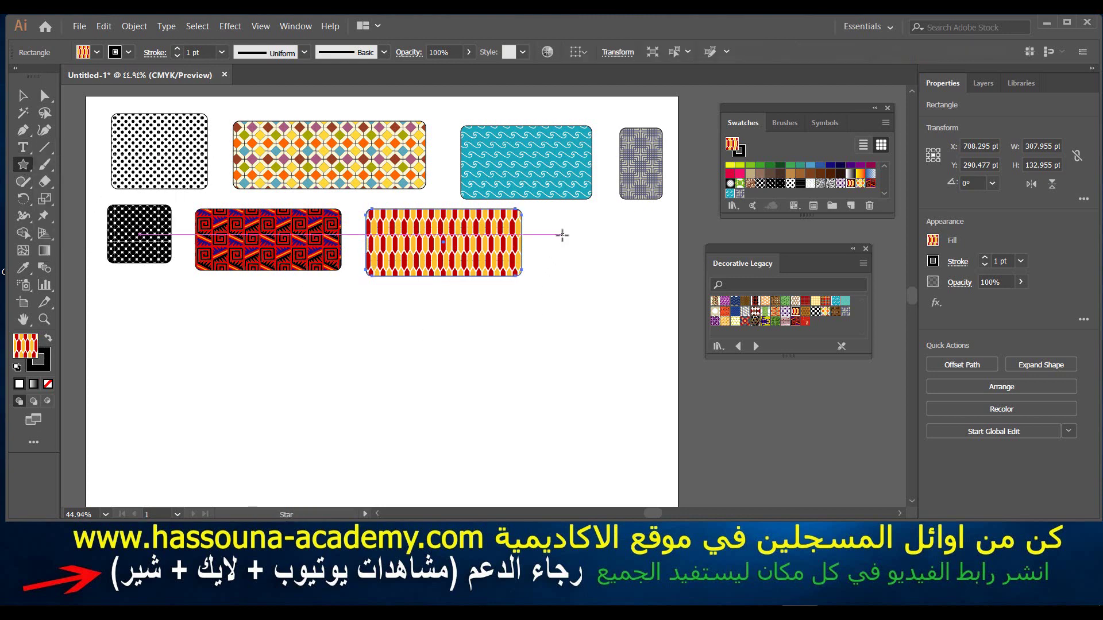
{"action": "left_click_drag", "start_coordinate": [556, 225], "coordinate": [608, 267]}
{"action": "left_click", "coordinate": [775, 301]}
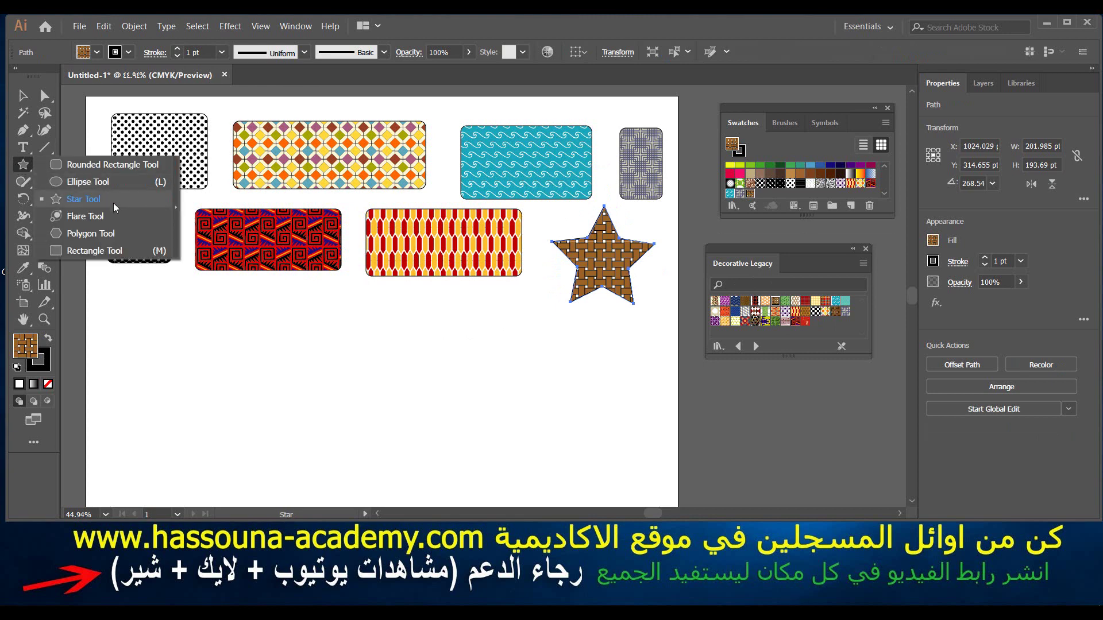
{"action": "left_click_drag", "start_coordinate": [20, 168], "coordinate": [69, 233]}
{"action": "left_click_drag", "start_coordinate": [158, 324], "coordinate": [189, 337]}
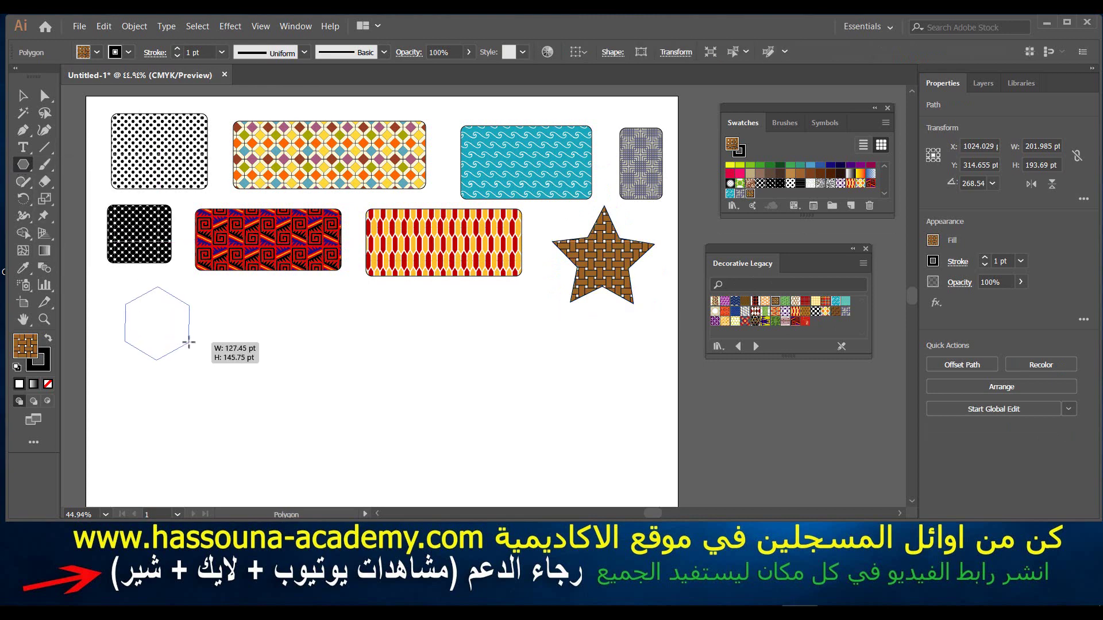
- Fill the hexagon with the Vonster purple swirl pattern and draw a matching star beside it
{"action": "left_click", "coordinate": [763, 347]}
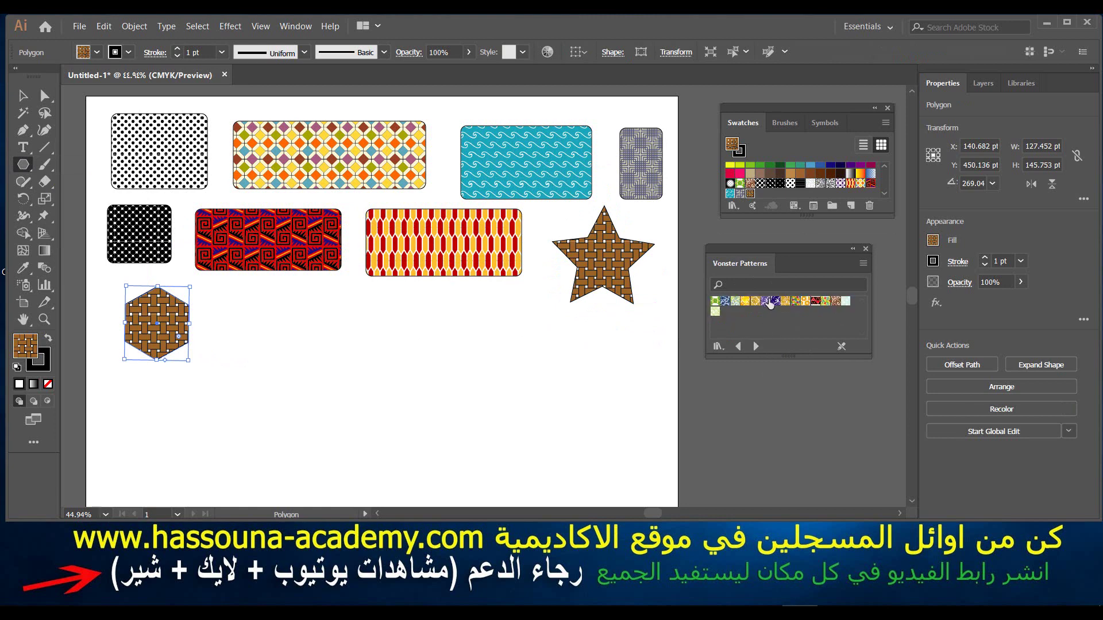
{"action": "left_click", "coordinate": [776, 301]}
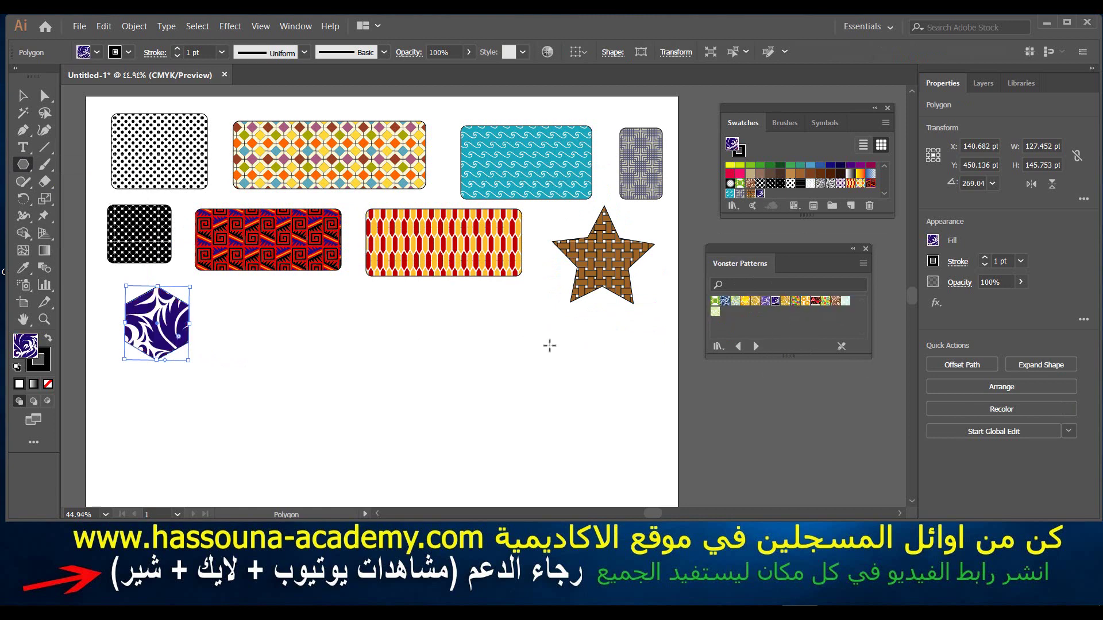
{"action": "left_click", "coordinate": [23, 165]}
{"action": "left_click", "coordinate": [80, 199]}
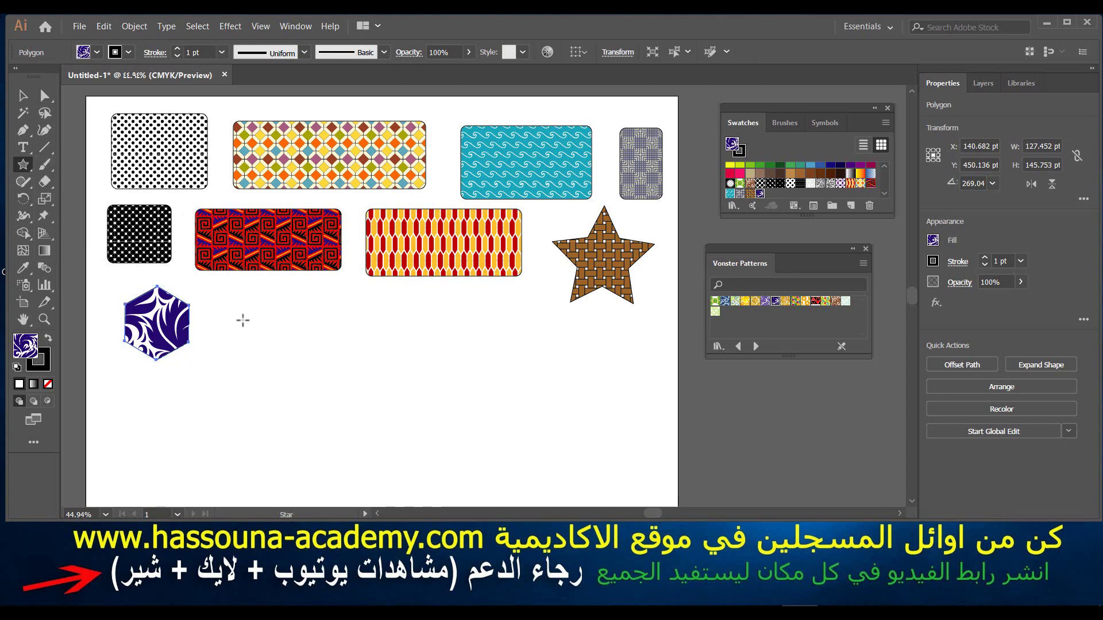
{"action": "left_click_drag", "start_coordinate": [244, 320], "coordinate": [282, 346]}
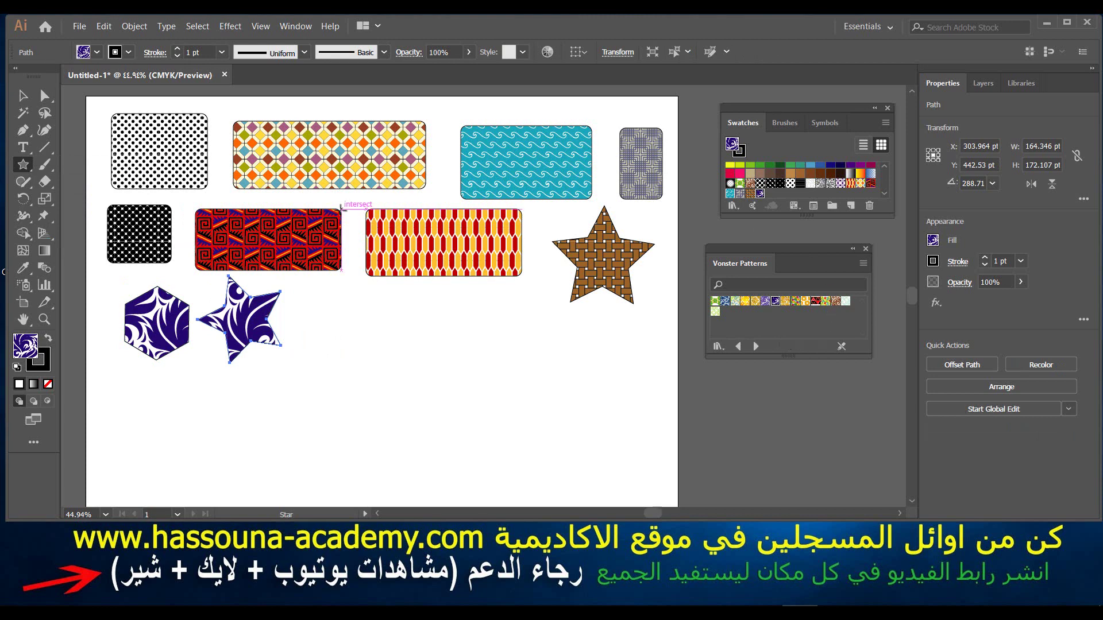
{"action": "left_click", "coordinate": [24, 167]}
{"action": "left_click", "coordinate": [86, 164]}
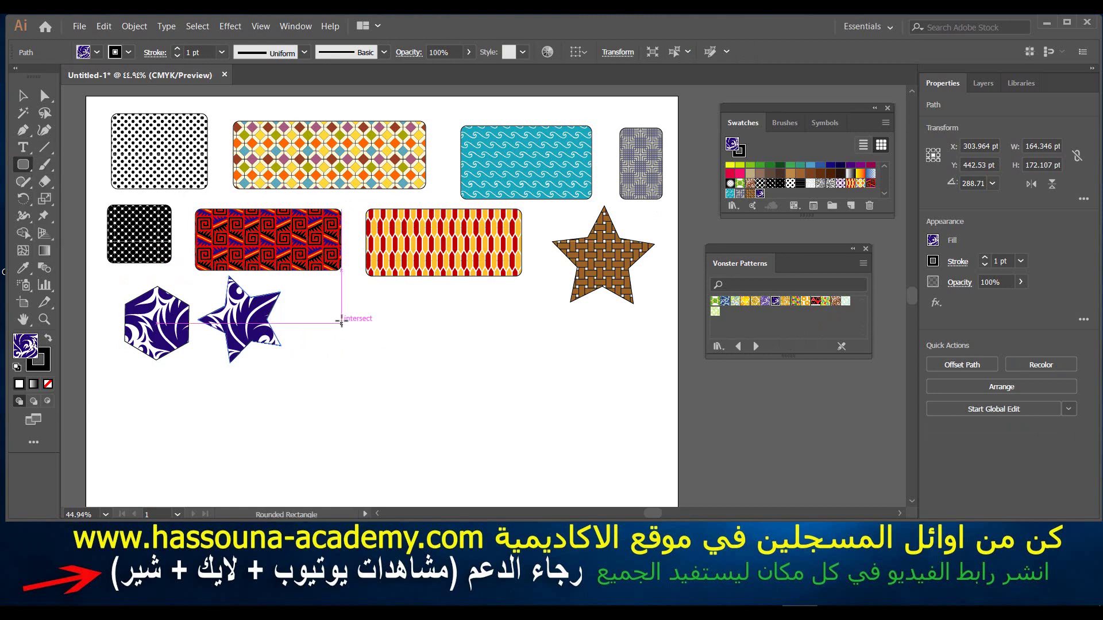
- Draw a brown-swirl ellipse right of the purple star, then load Nature_Animal Skins
{"action": "left_click", "coordinate": [23, 165]}
{"action": "left_click", "coordinate": [86, 165]}
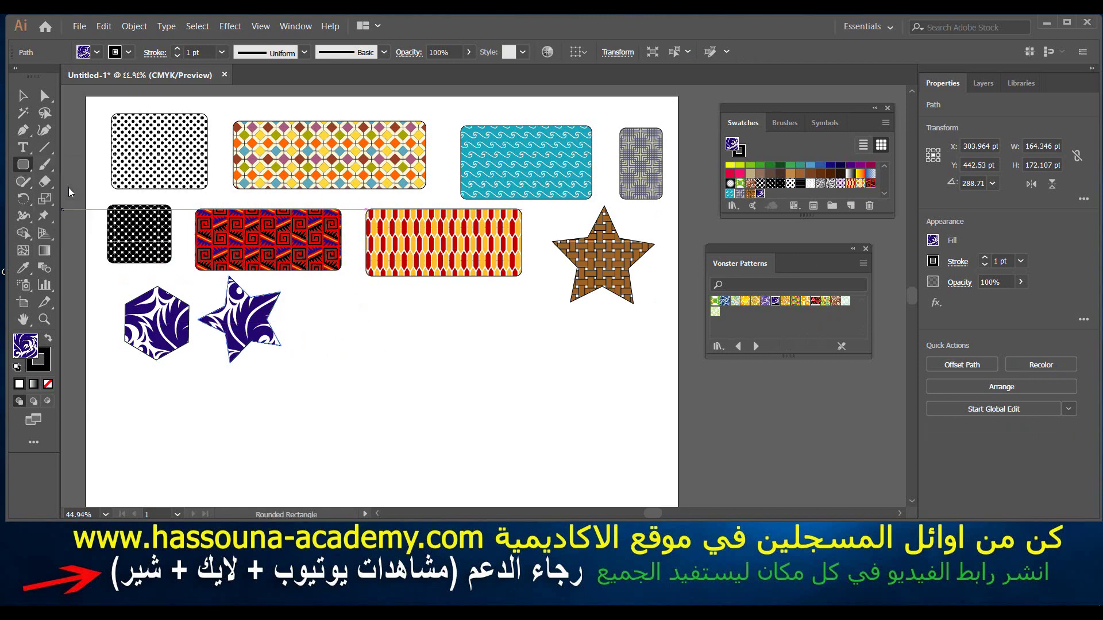
{"action": "left_click_drag", "start_coordinate": [344, 302], "coordinate": [442, 350]}
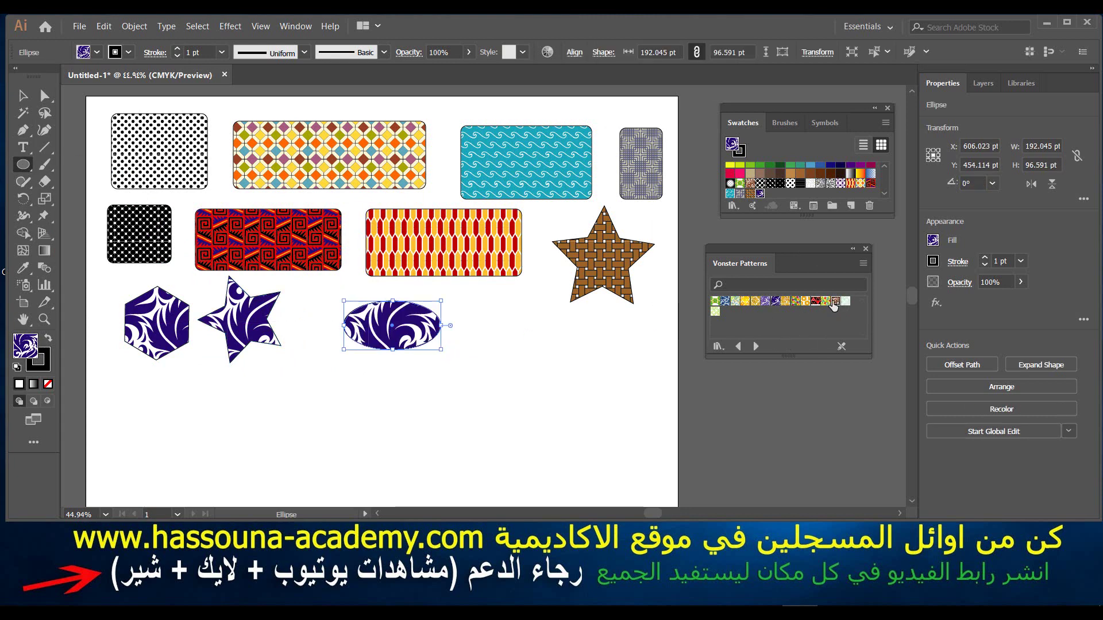
{"action": "left_click", "coordinate": [826, 302]}
{"action": "left_click", "coordinate": [826, 301]}
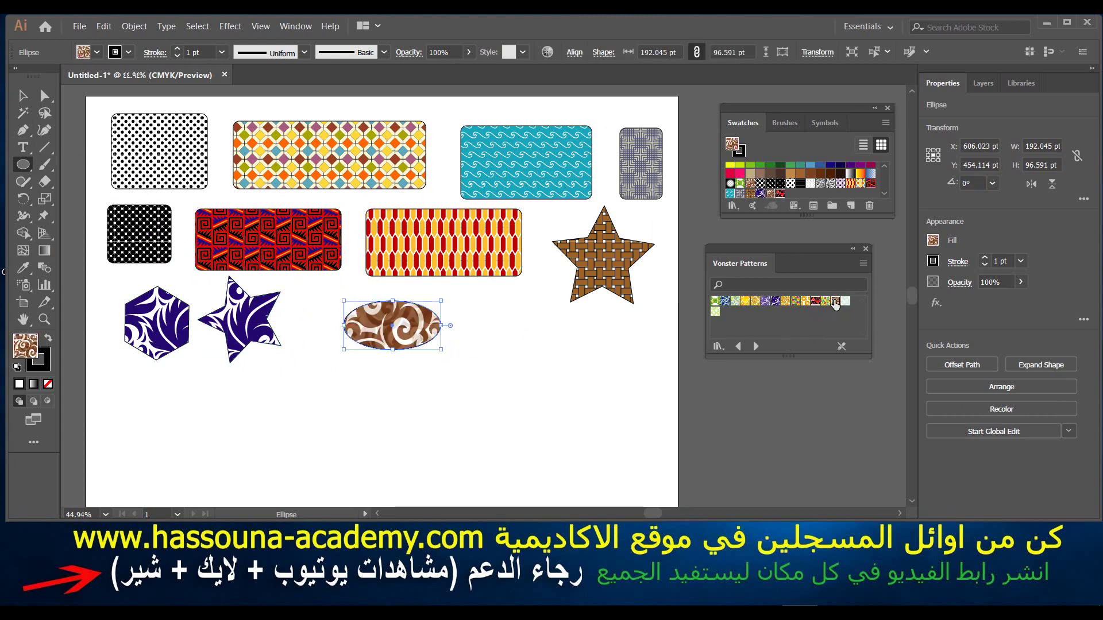
{"action": "left_click", "coordinate": [756, 347]}
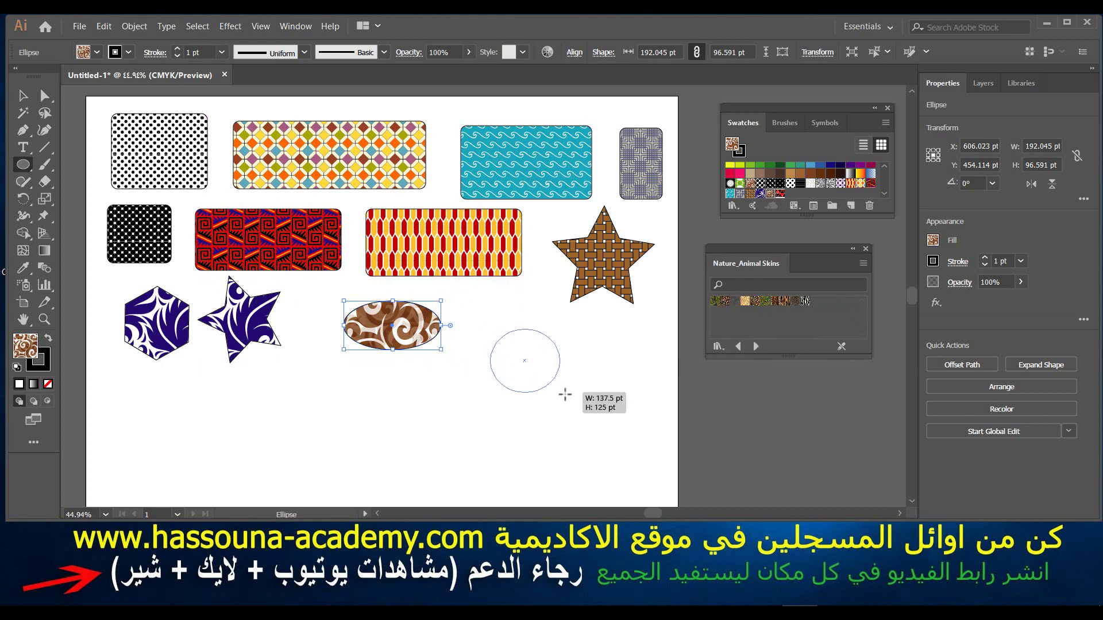
- Draw a zebra-striped ellipse right of the swirl ellipse, widen it both ways and nudge it up
{"action": "left_click_drag", "start_coordinate": [490, 330], "coordinate": [593, 409]}
{"action": "left_click", "coordinate": [804, 301]}
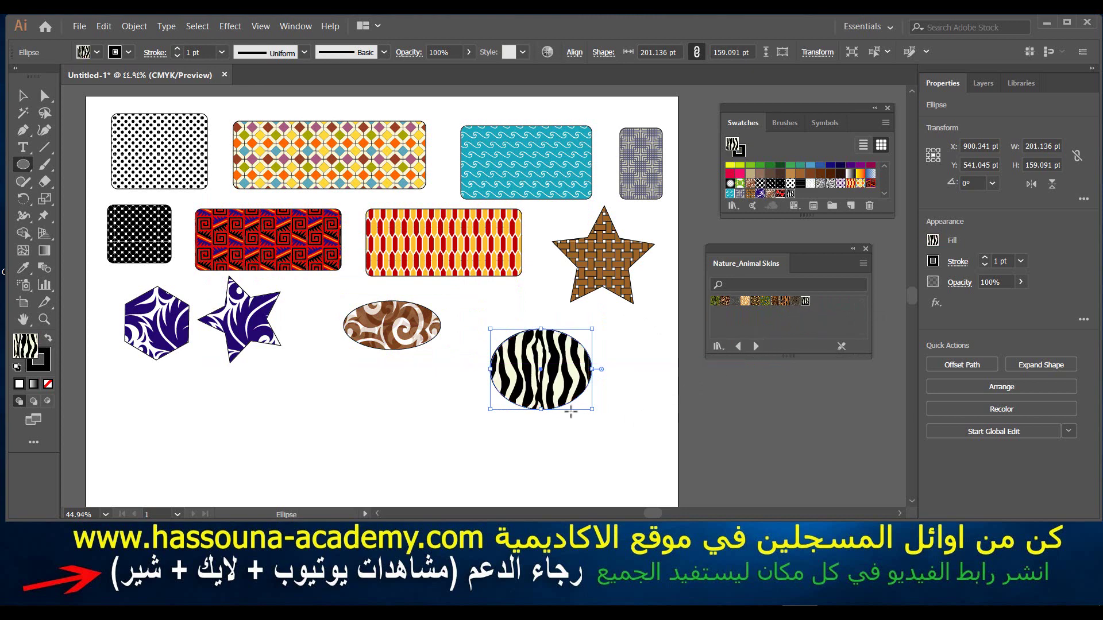
{"action": "left_click_drag", "start_coordinate": [592, 369], "coordinate": [642, 370]}
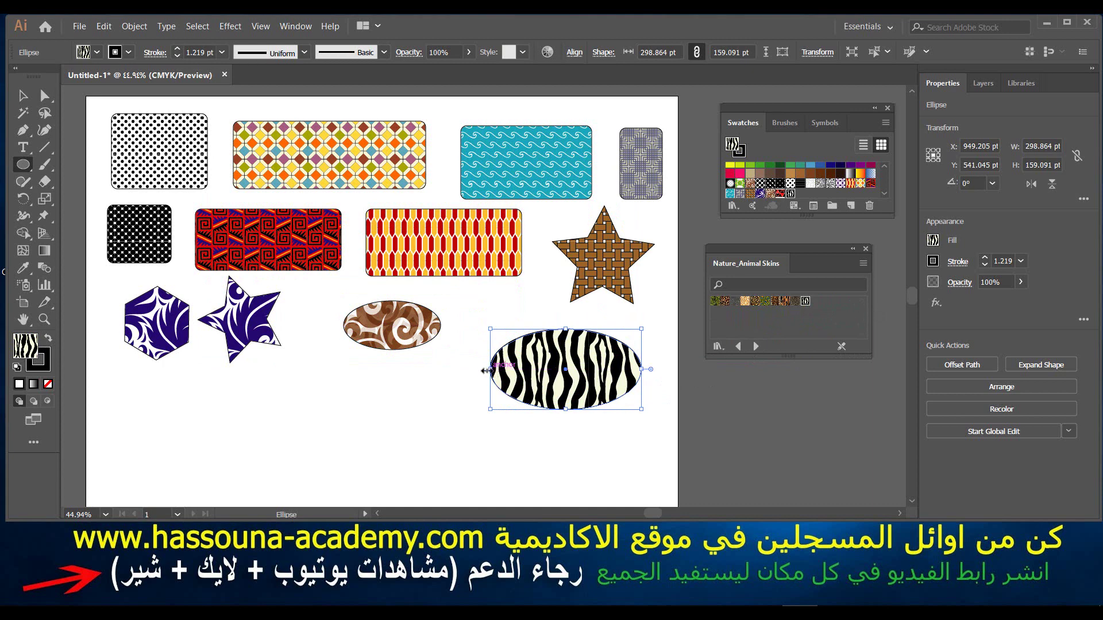
{"action": "left_click_drag", "start_coordinate": [485, 370], "coordinate": [456, 369]}
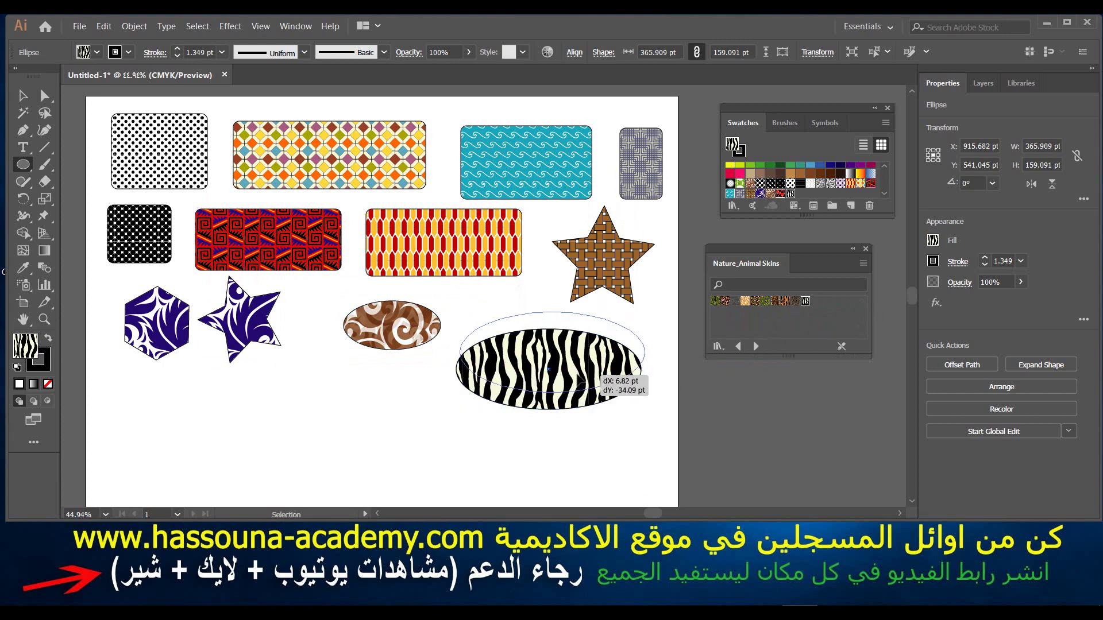
{"action": "left_click_drag", "start_coordinate": [575, 393], "coordinate": [579, 374]}
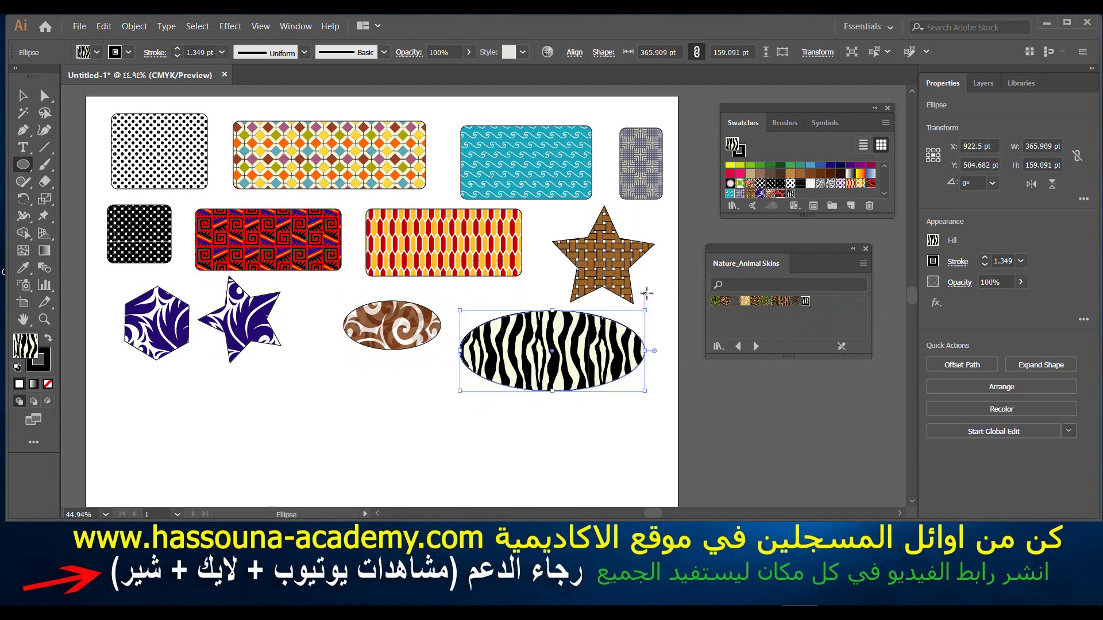
{"action": "left_click", "coordinate": [785, 302]}
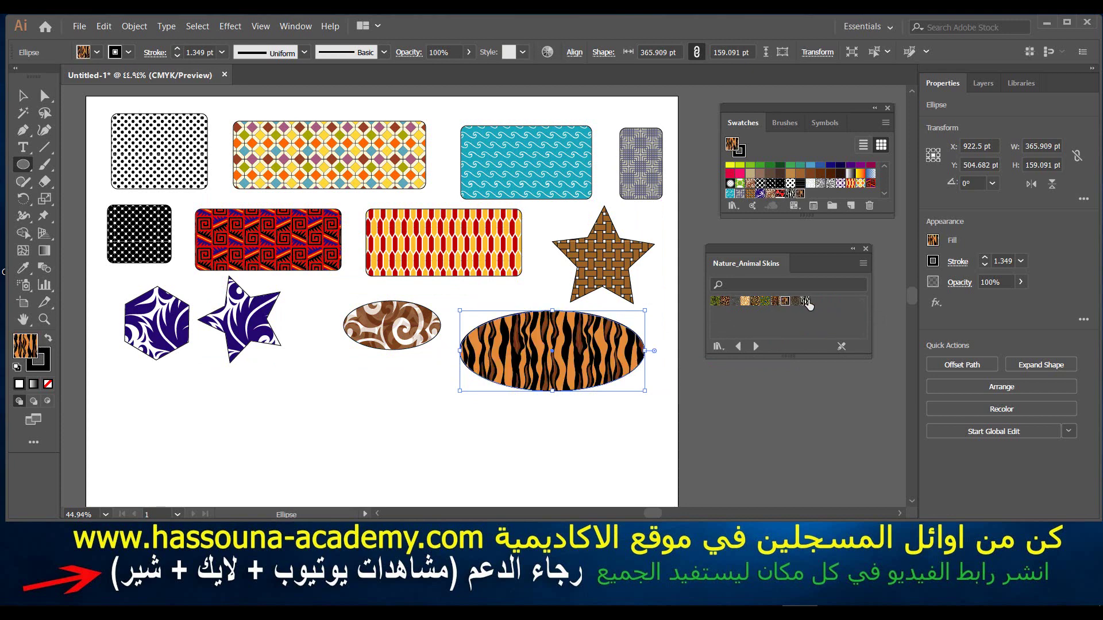
{"action": "left_click", "coordinate": [806, 301]}
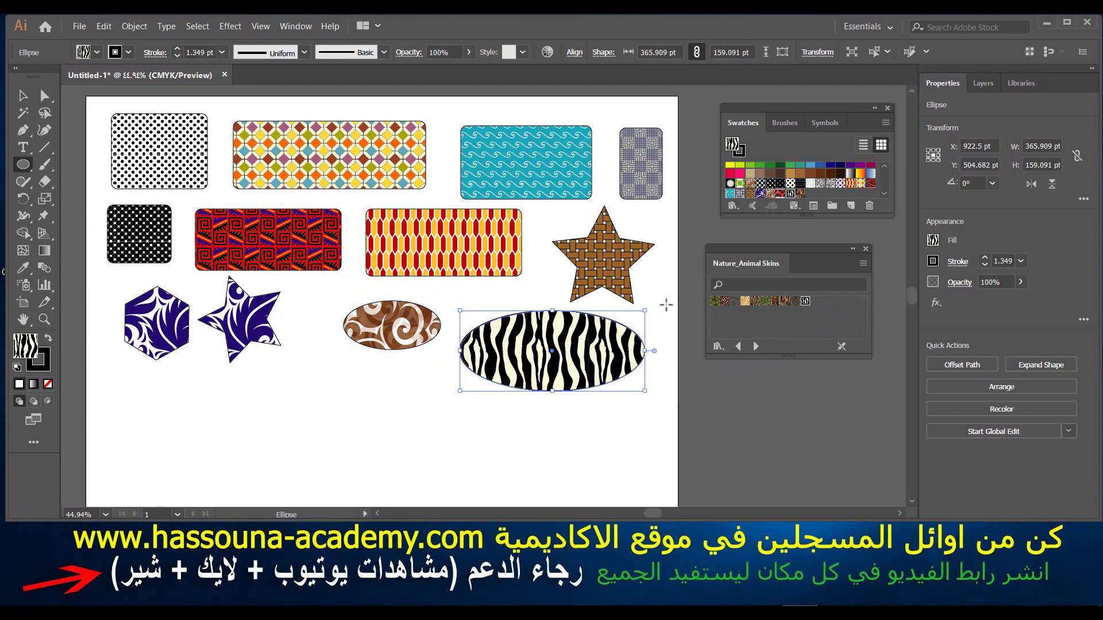
{"action": "left_click", "coordinate": [32, 167]}
{"action": "left_click", "coordinate": [112, 164]}
- Draw a long bottom-left rounded rectangle filled with the Nature_Foliage bamboo pattern
{"action": "left_click_drag", "start_coordinate": [131, 401], "coordinate": [349, 458]}
{"action": "left_click", "coordinate": [756, 347]}
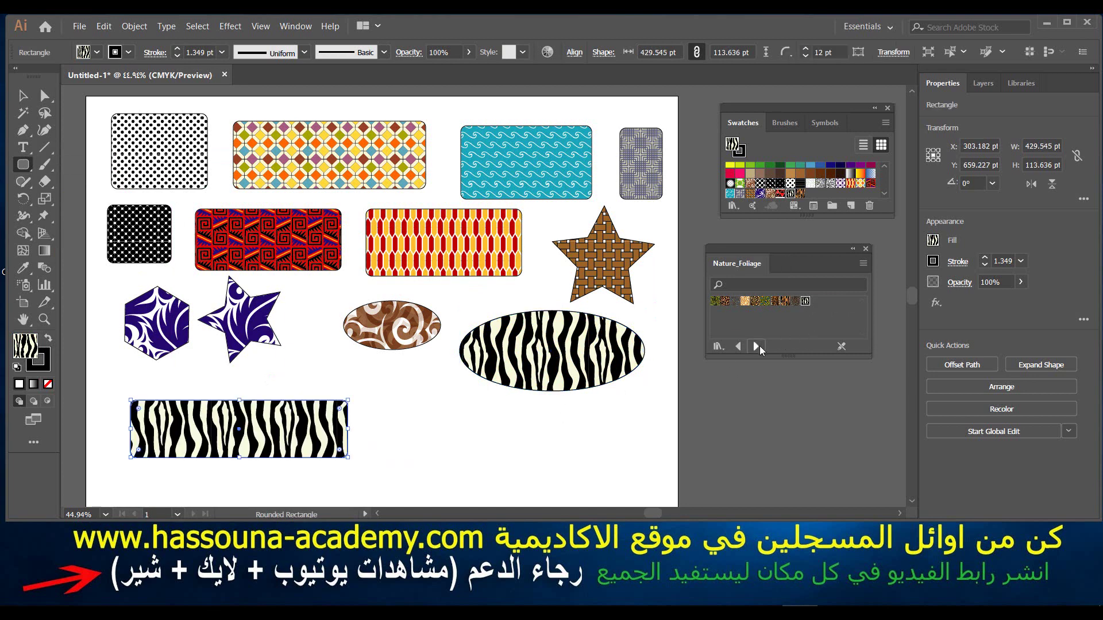
{"action": "left_click", "coordinate": [798, 312]}
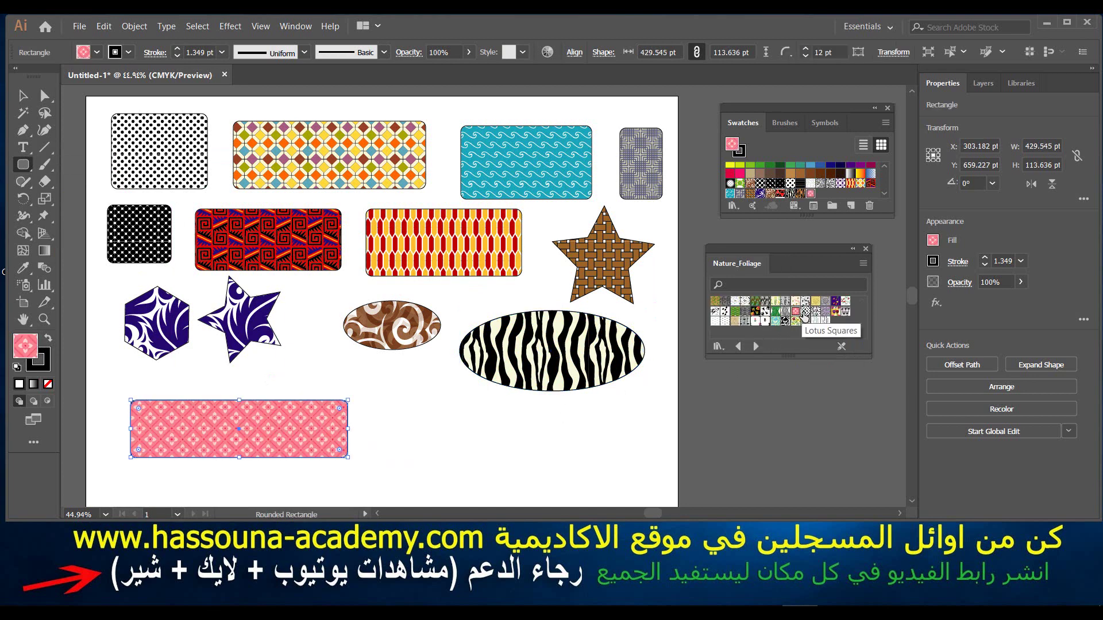
{"action": "left_click", "coordinate": [826, 312]}
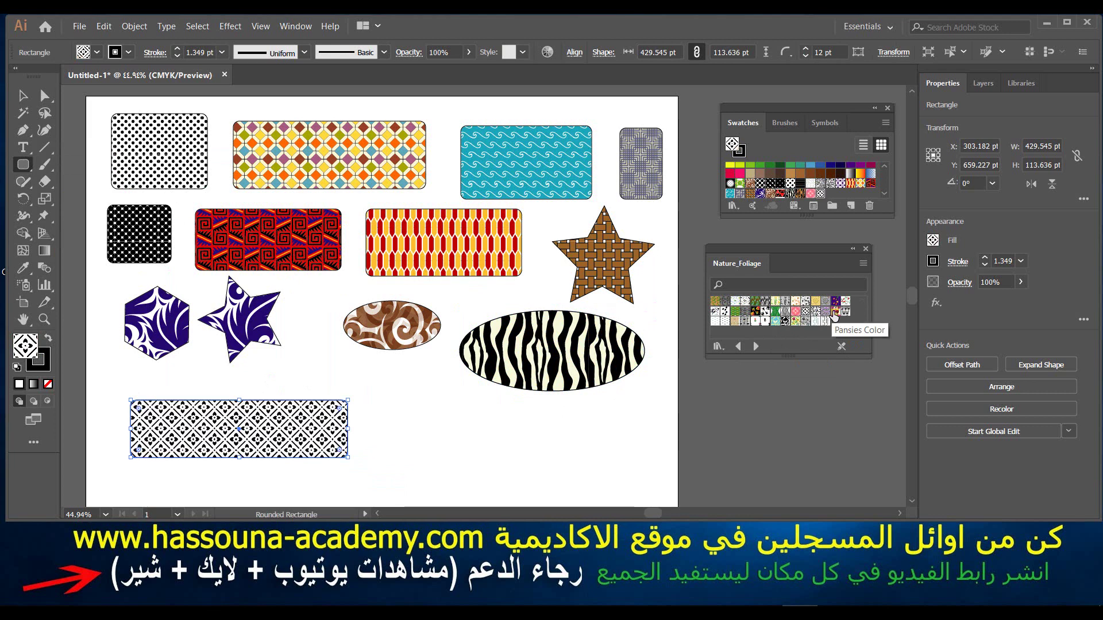
{"action": "left_click", "coordinate": [836, 312]}
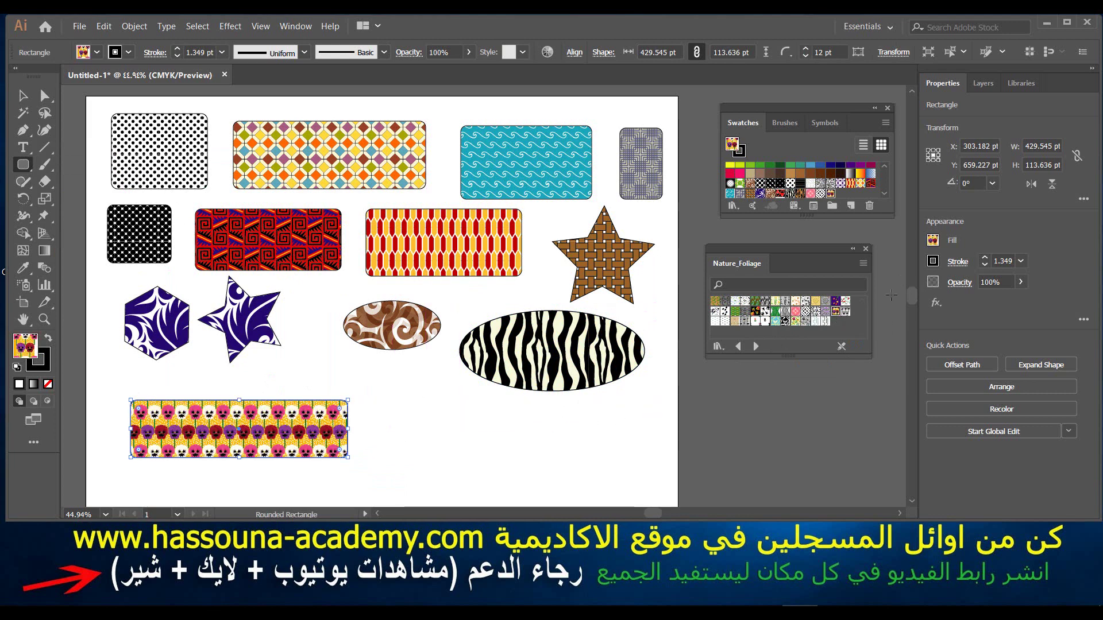
{"action": "left_click", "coordinate": [846, 312]}
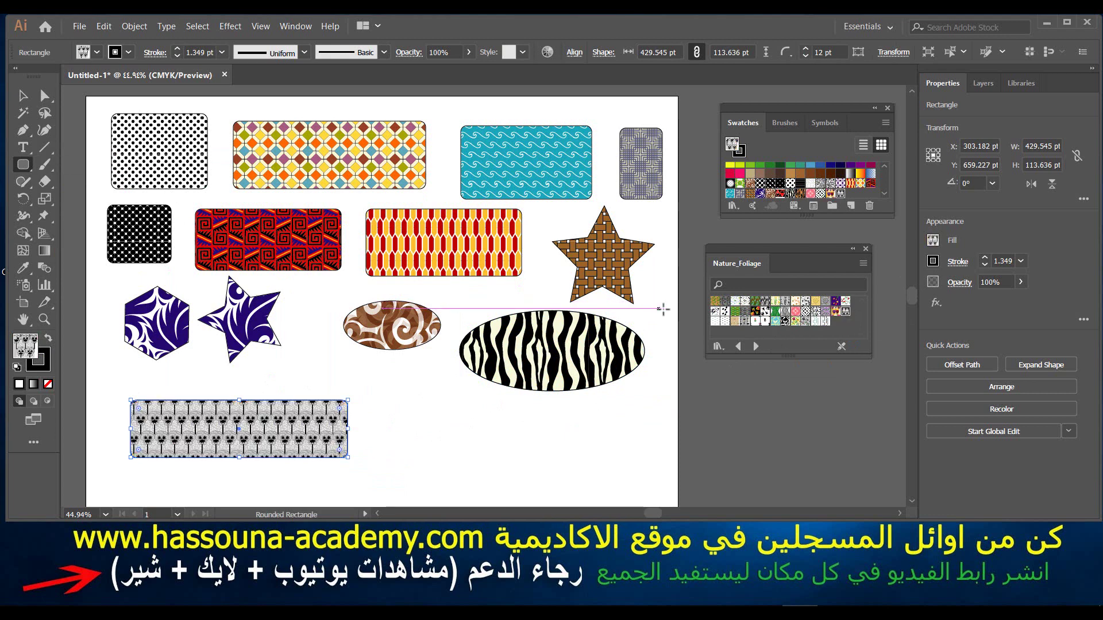
{"action": "left_click", "coordinate": [715, 302]}
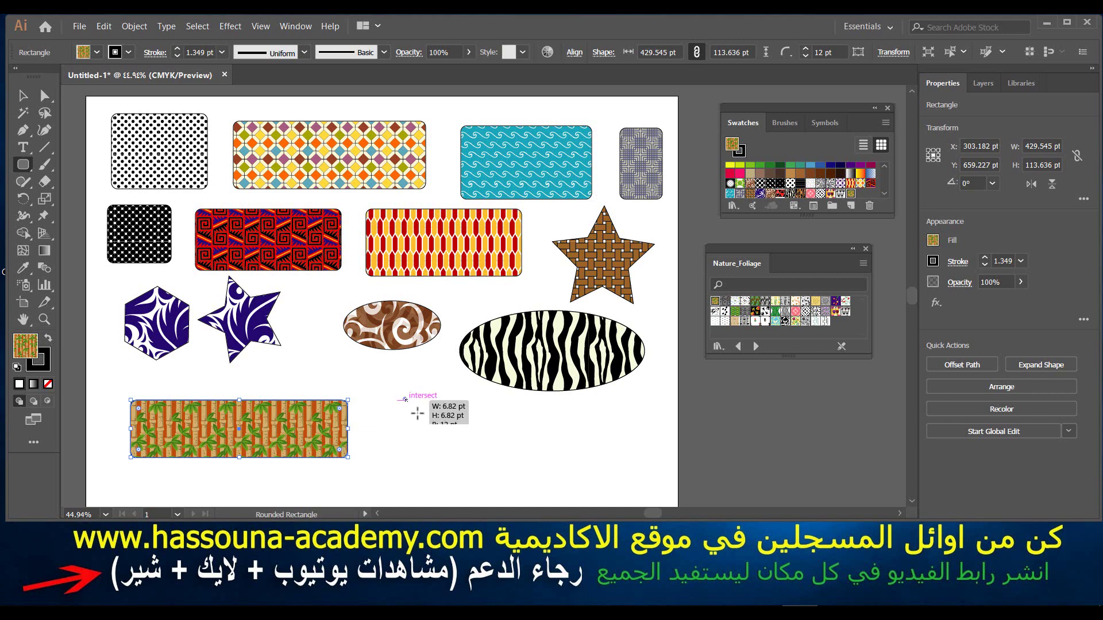
- Draw a smaller rounded rectangle right of the bamboo strip and begin cycling swatch libraries
{"action": "left_click_drag", "start_coordinate": [402, 397], "coordinate": [493, 460]}
{"action": "left_click", "coordinate": [755, 346]}
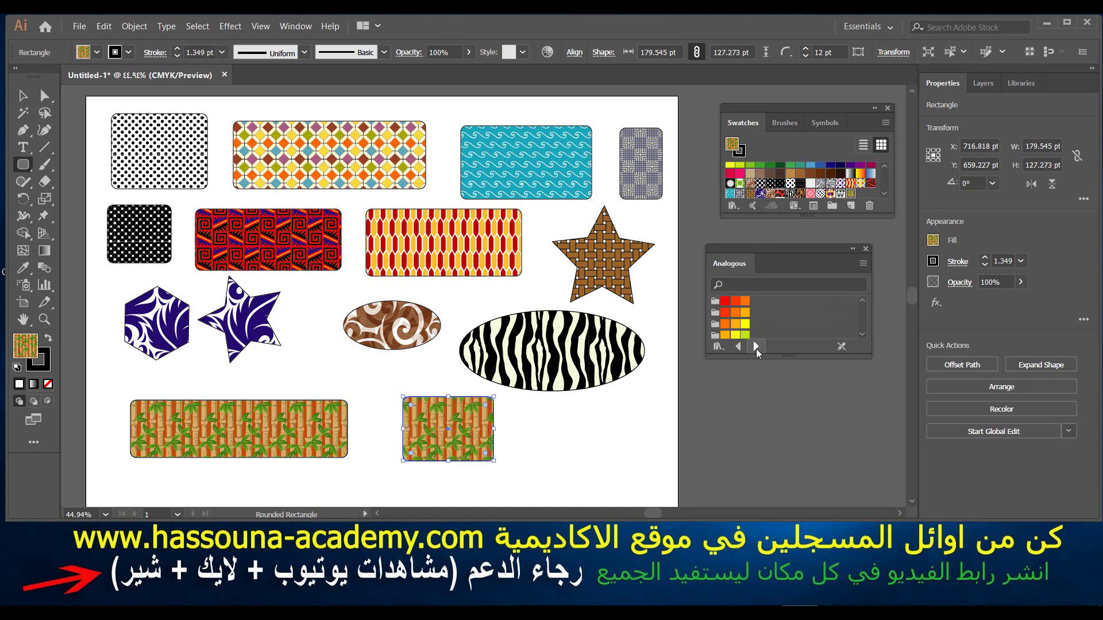
{"action": "left_click", "coordinate": [738, 346]}
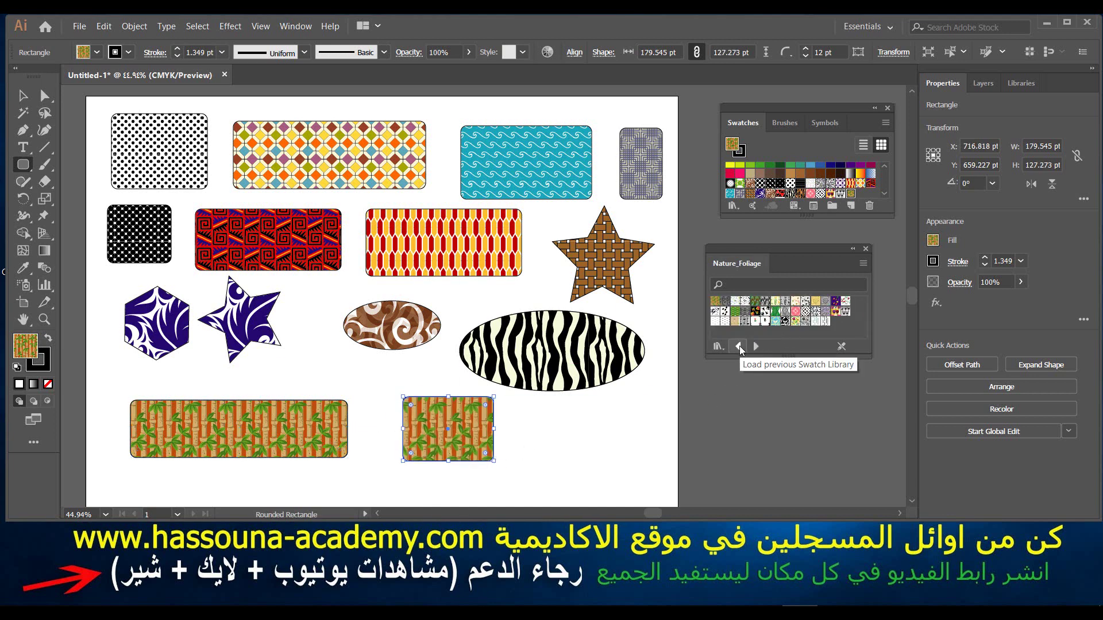
{"action": "left_click", "coordinate": [739, 347]}
{"action": "left_click", "coordinate": [749, 347]}
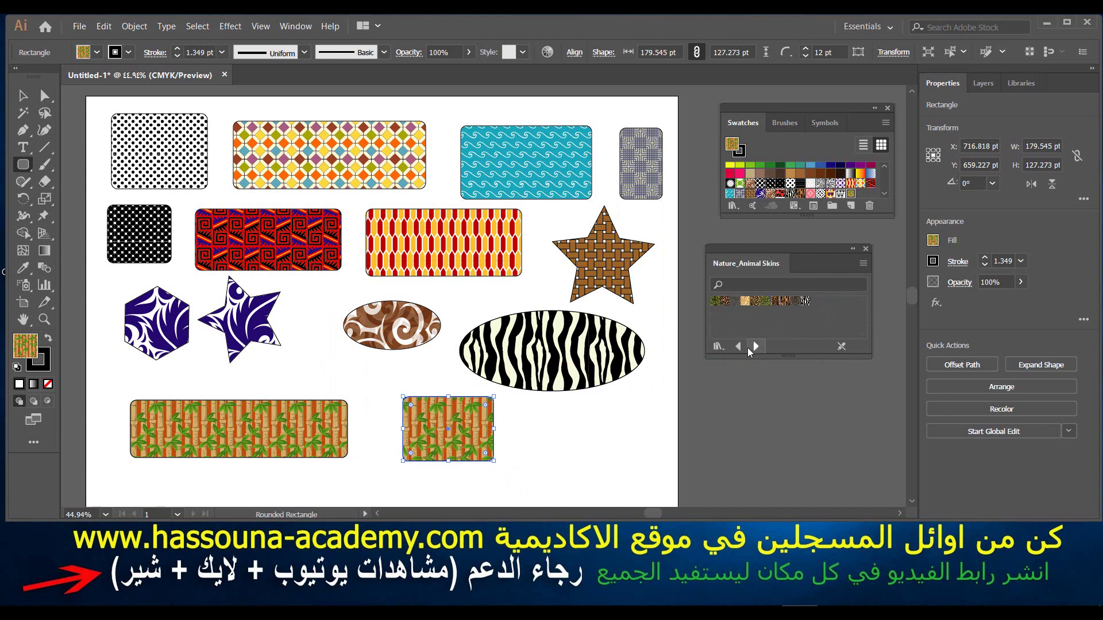
{"action": "left_click", "coordinate": [748, 347]}
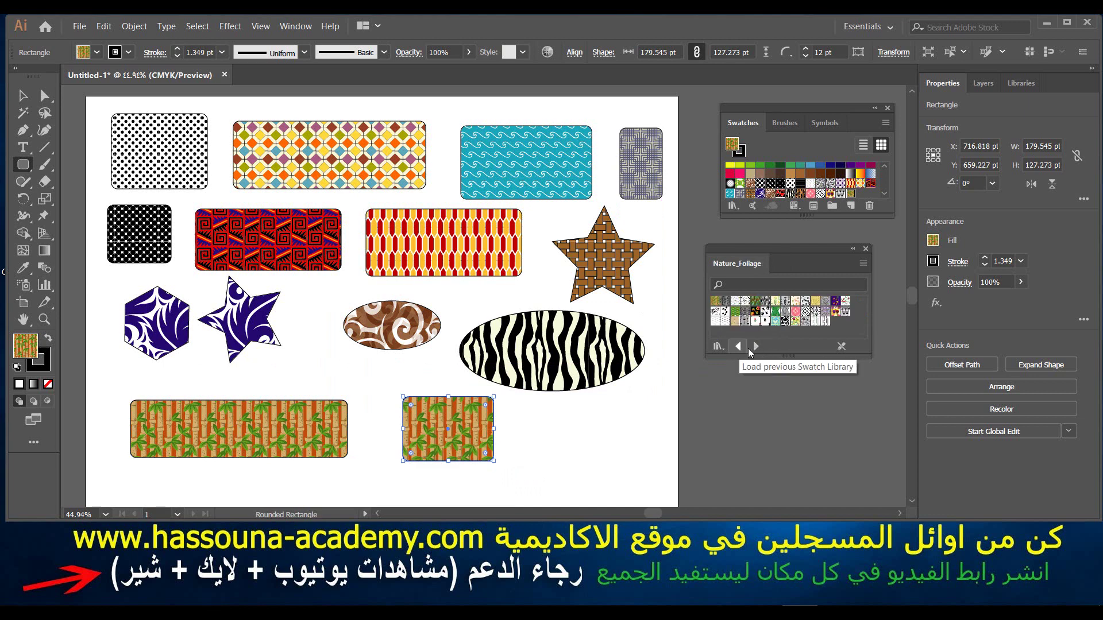
- Reach the Vonster Patterns library and fill the new rectangle with the blue swirl pattern
{"action": "left_click", "coordinate": [752, 349]}
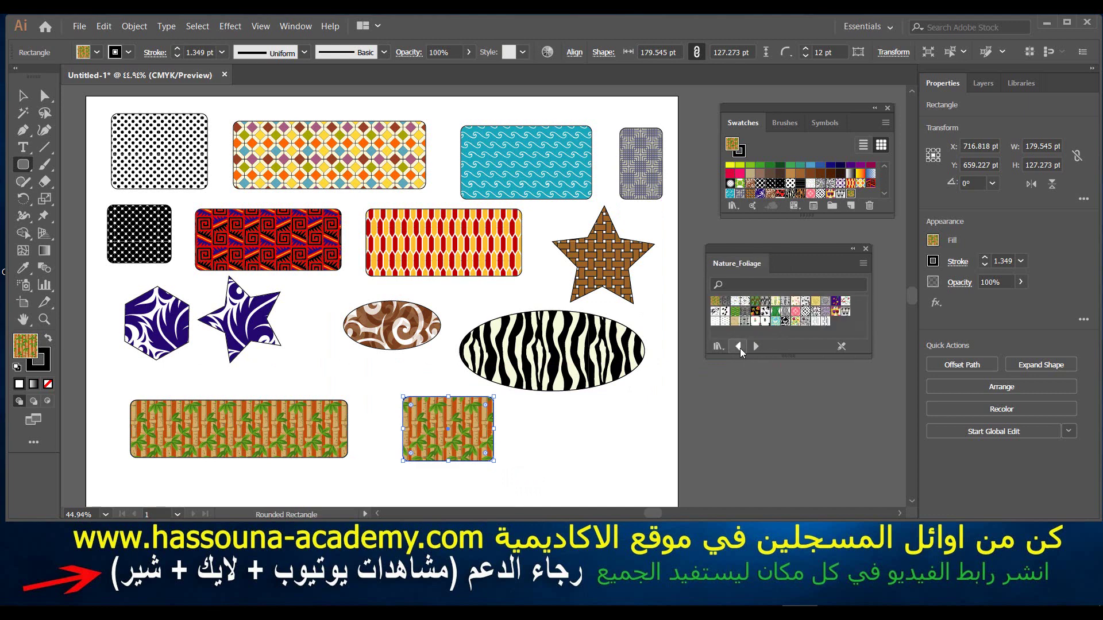
{"action": "left_click", "coordinate": [740, 347]}
{"action": "left_click", "coordinate": [739, 347]}
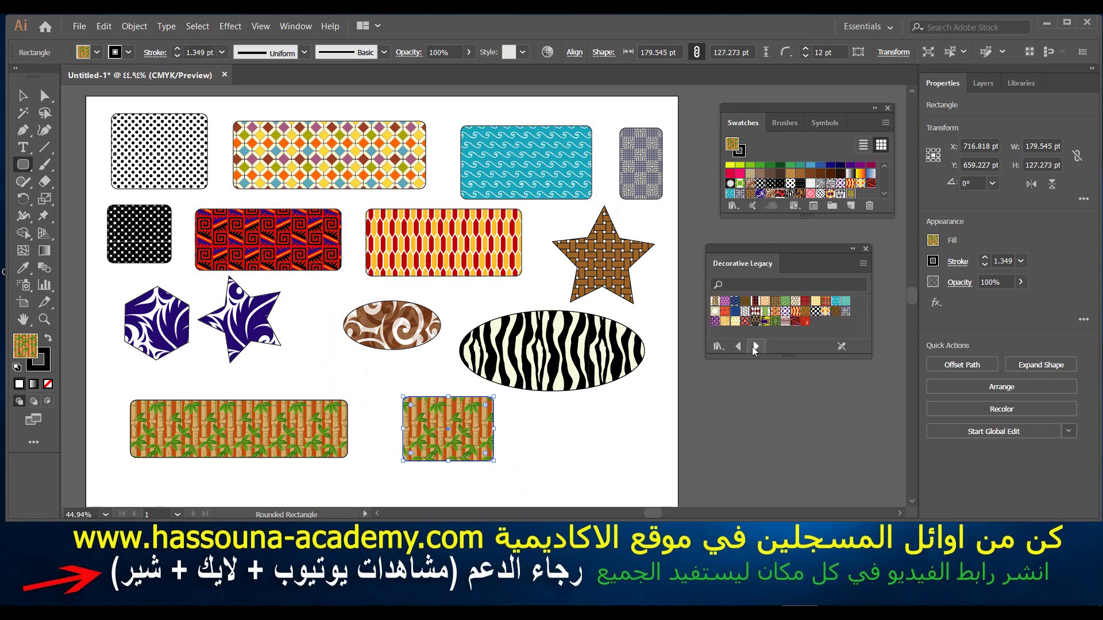
{"action": "left_click", "coordinate": [756, 346]}
{"action": "left_click", "coordinate": [725, 302]}
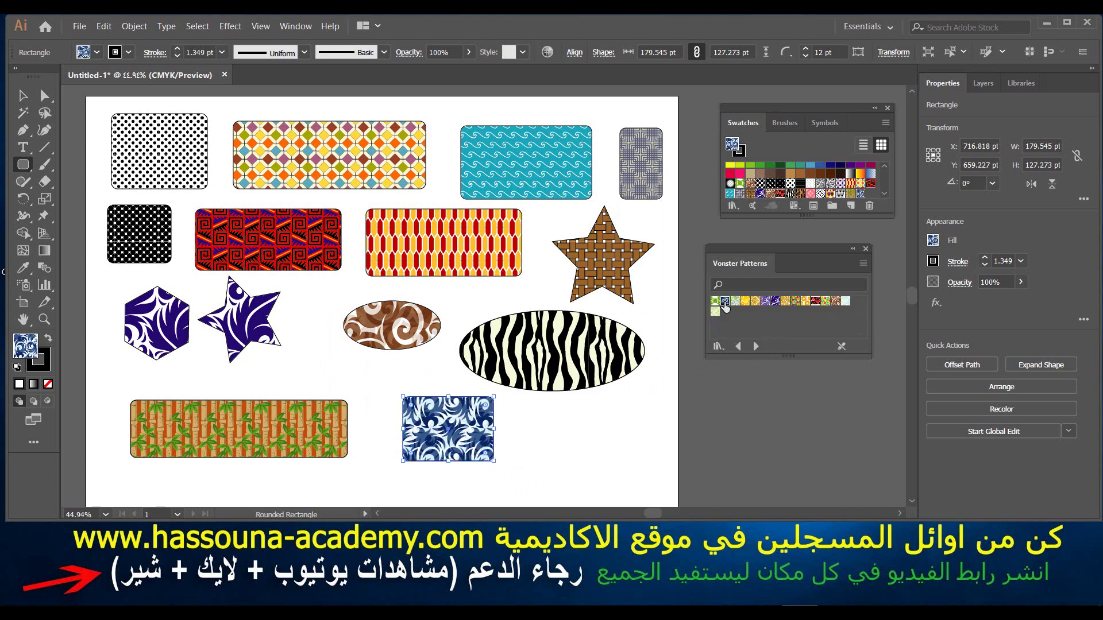
{"action": "key", "text": "ctrl+shift+a"}
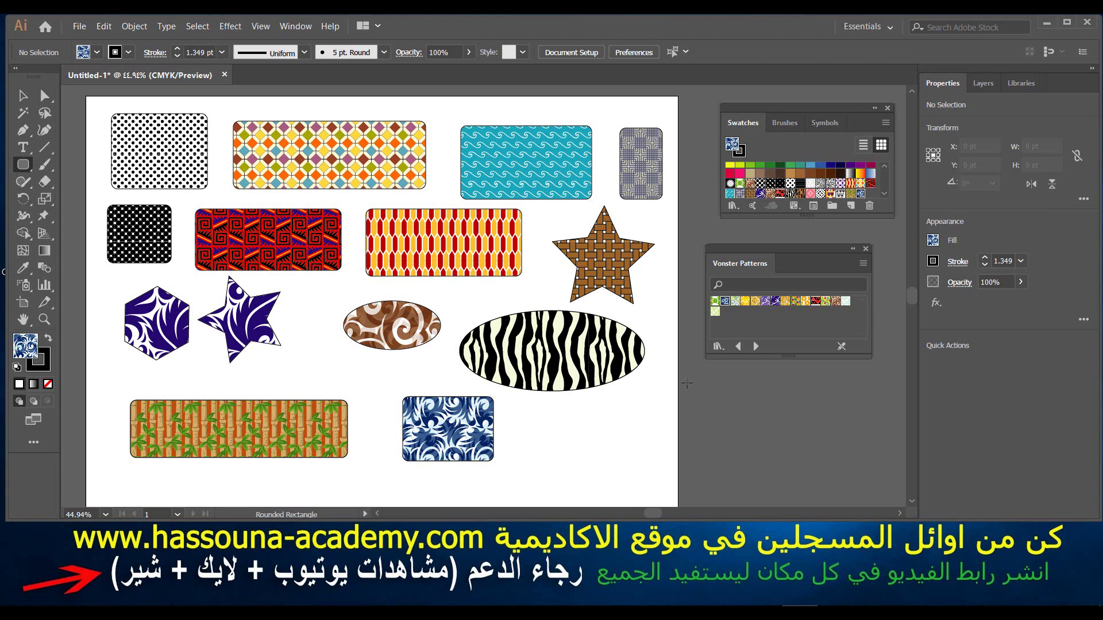
- Minimize the Illustrator window to reveal the Windows desktop
{"action": "left_click", "coordinate": [1044, 25]}
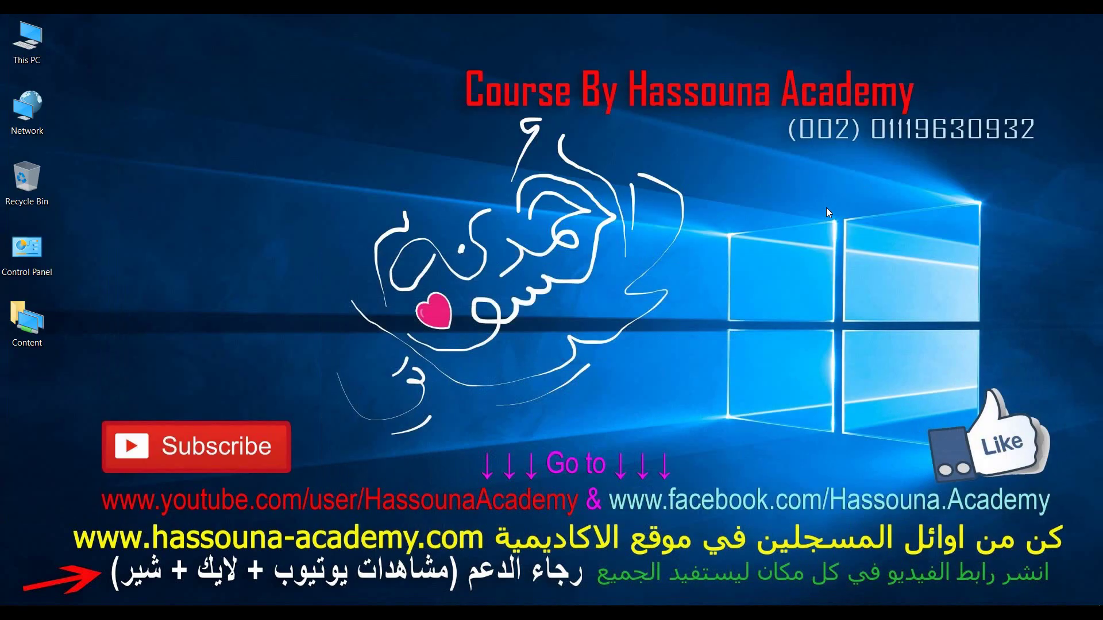